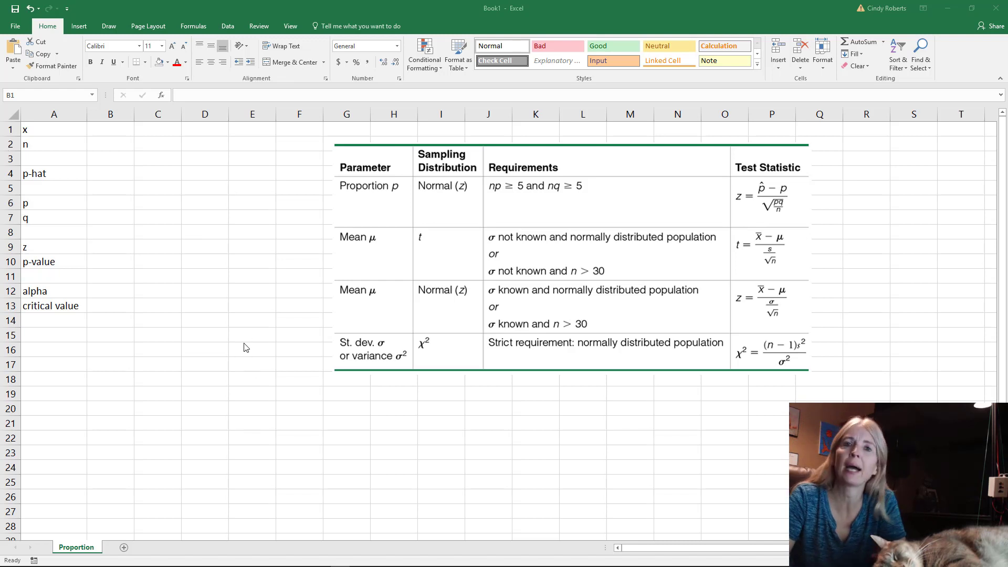
pyautogui.click(149, 339)
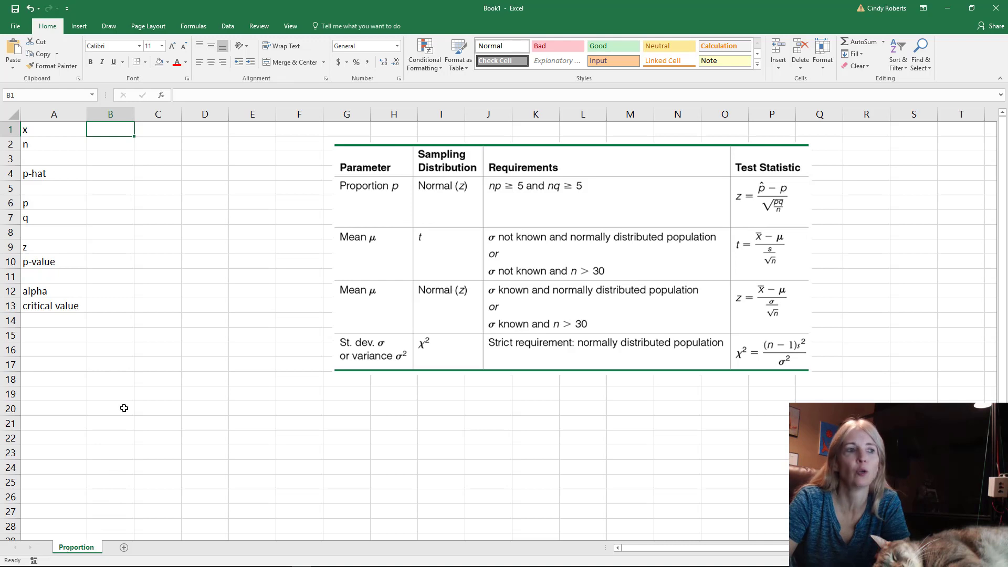
pyautogui.doubleClick(83, 547)
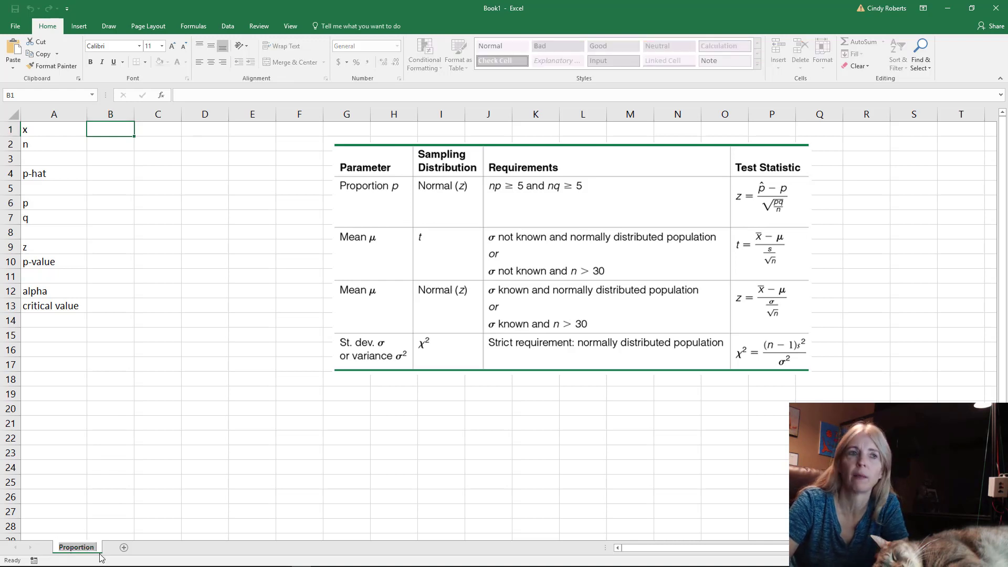
pyautogui.click(249, 411)
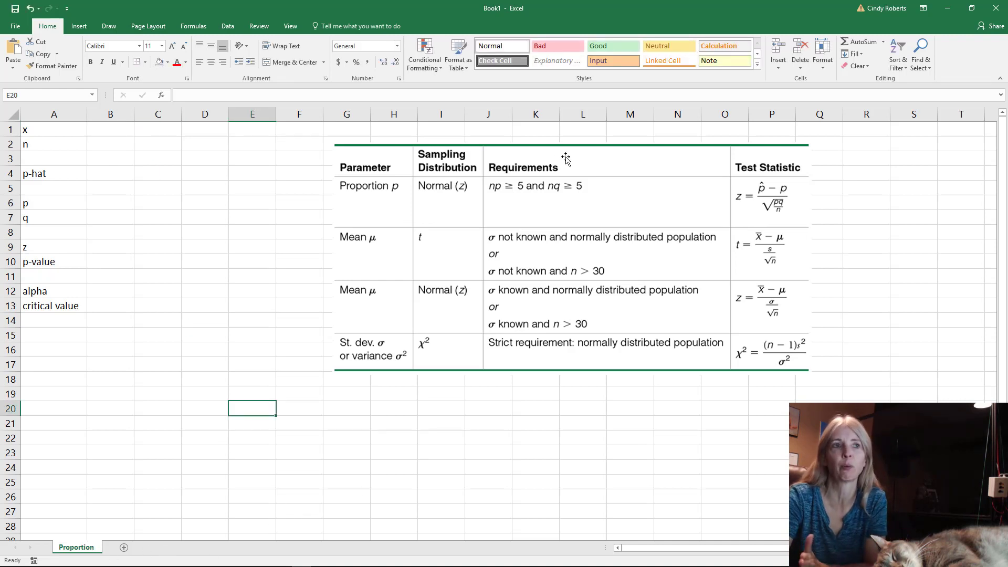
pyautogui.click(117, 144)
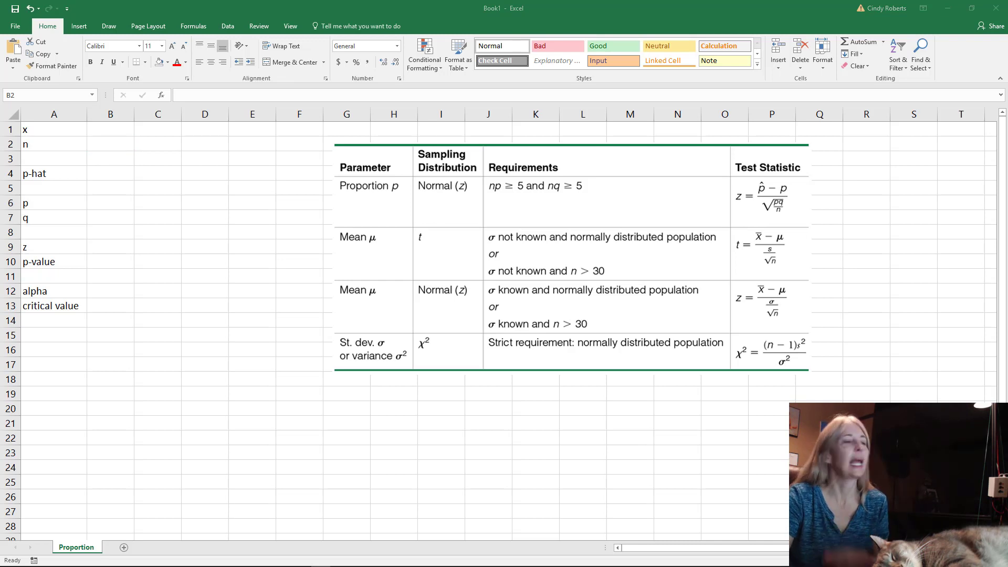
pyautogui.click(124, 166)
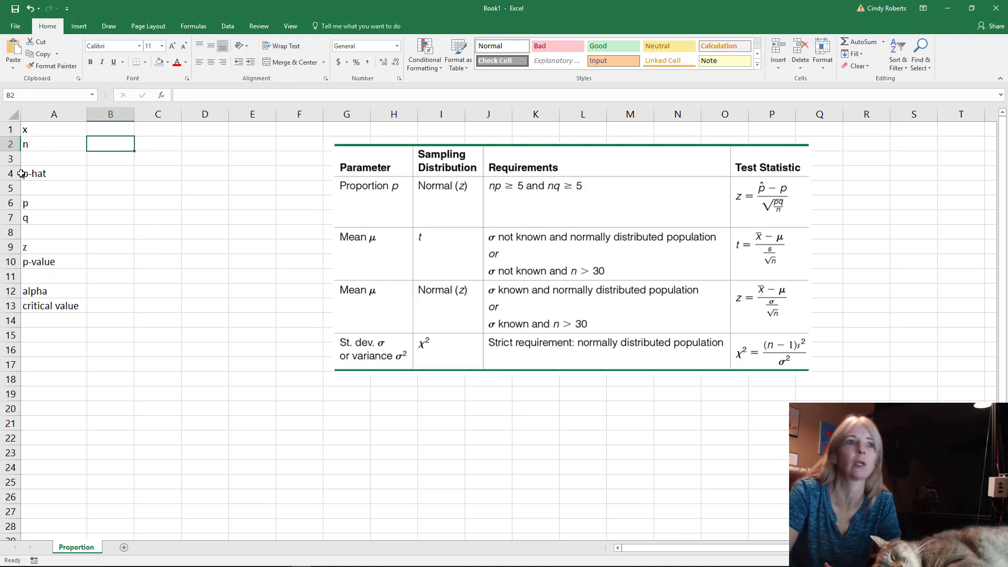
# Step: Enter 58 for x in cell B1 and 100 for n in cell B2
pyautogui.click(117, 131)
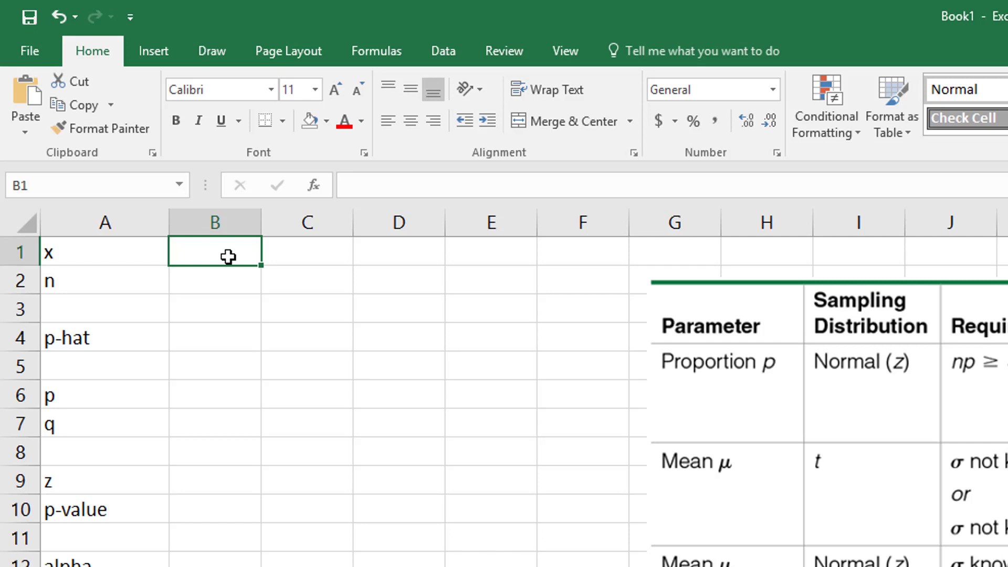
pyautogui.write('58')
pyautogui.press('Return')
pyautogui.write('100')
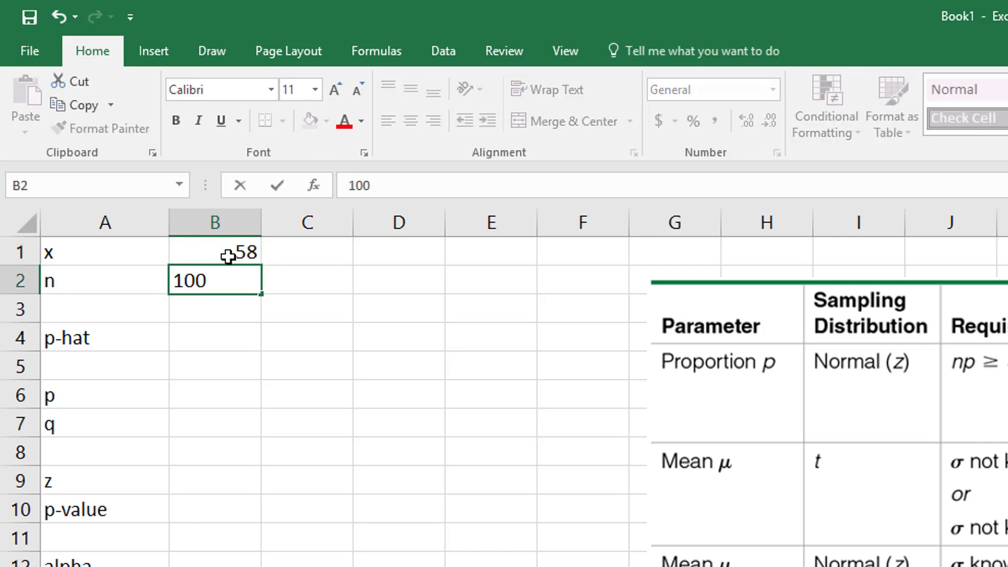
pyautogui.press('Return')
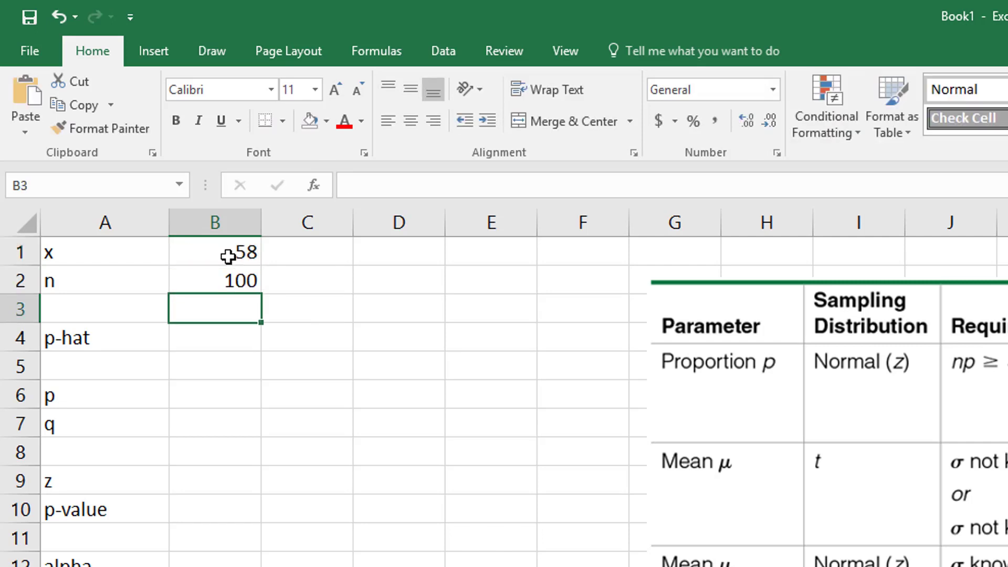
# Step: Calculate p-hat in cell B4 with the formula =B1/B2 and check the formula
pyautogui.press('Down')
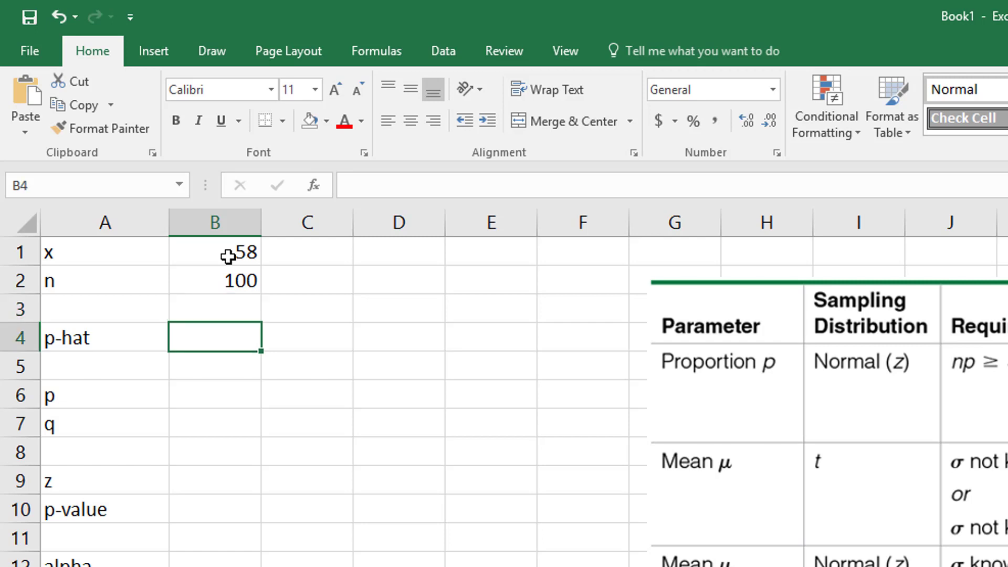
pyautogui.write('=')
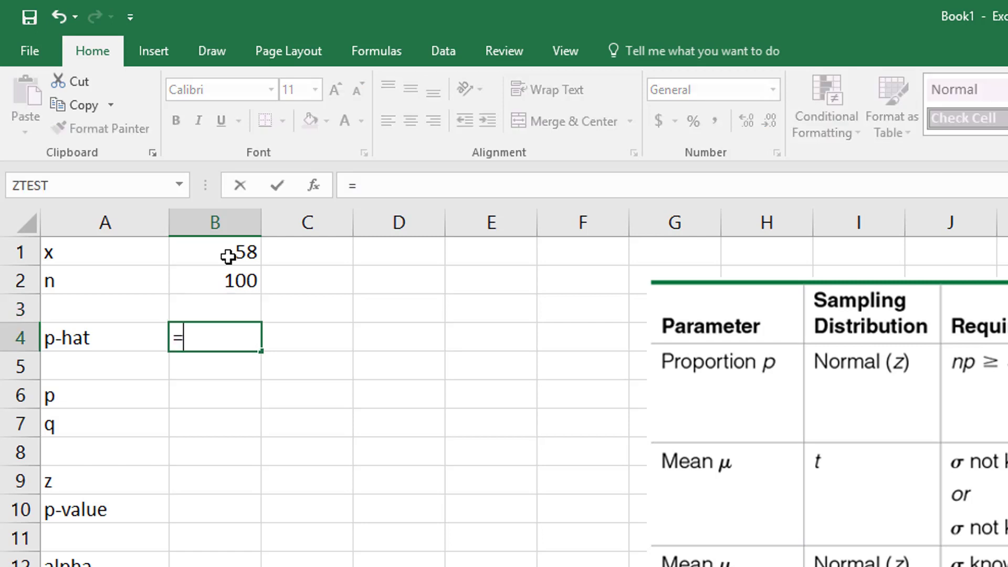
pyautogui.click(227, 256)
pyautogui.write('/')
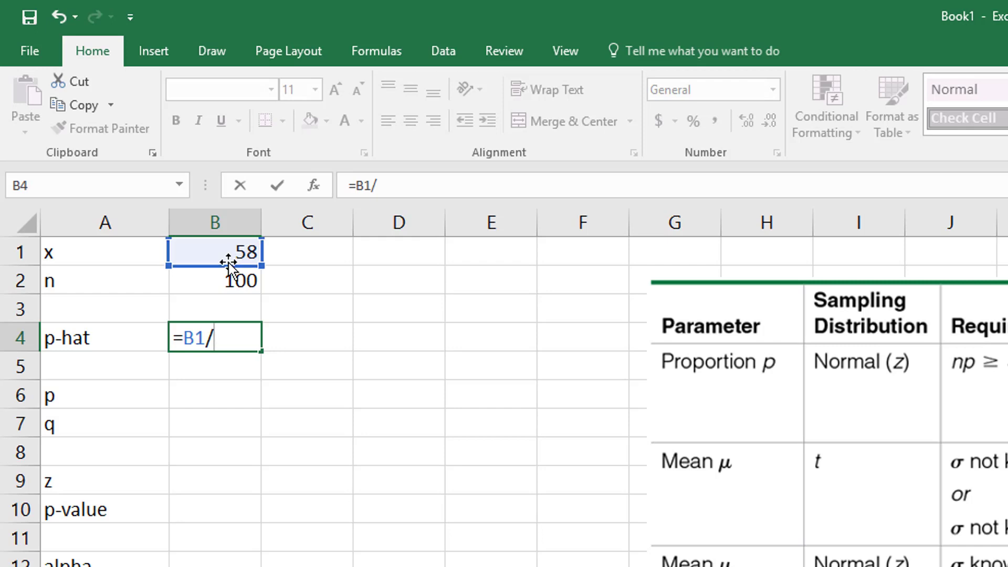
pyautogui.click(231, 281)
pyautogui.press('Return')
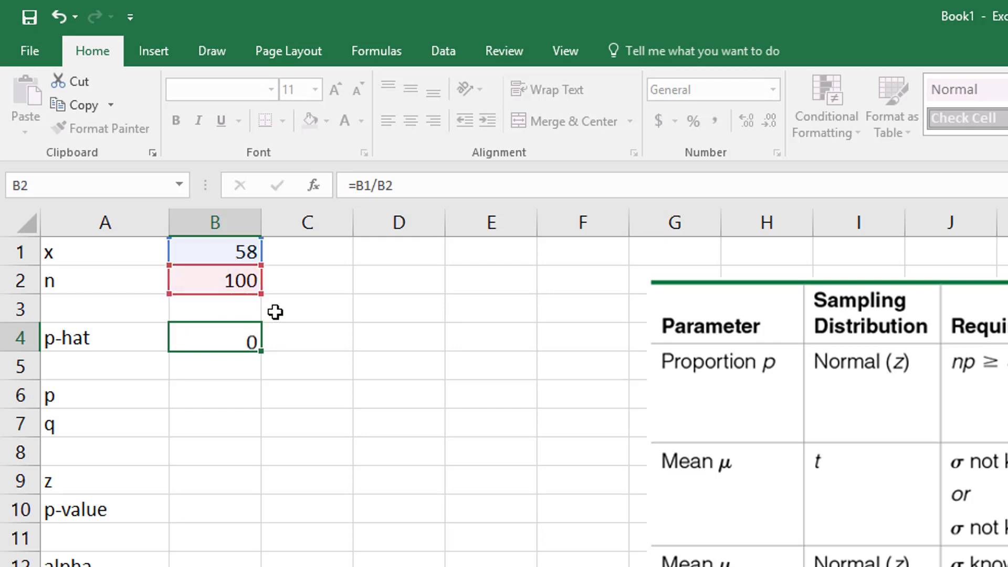
pyautogui.doubleClick(254, 341)
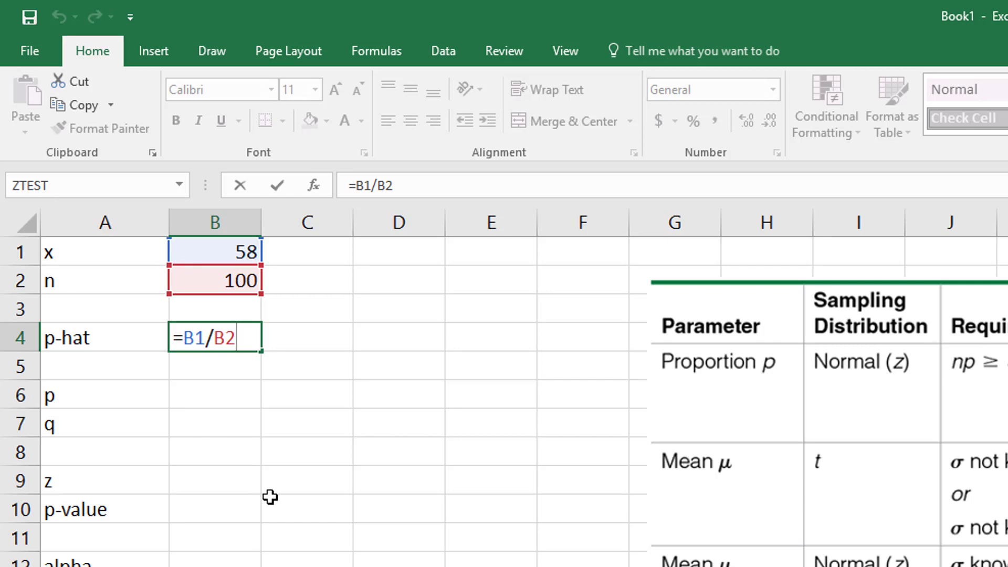
pyautogui.press('Escape')
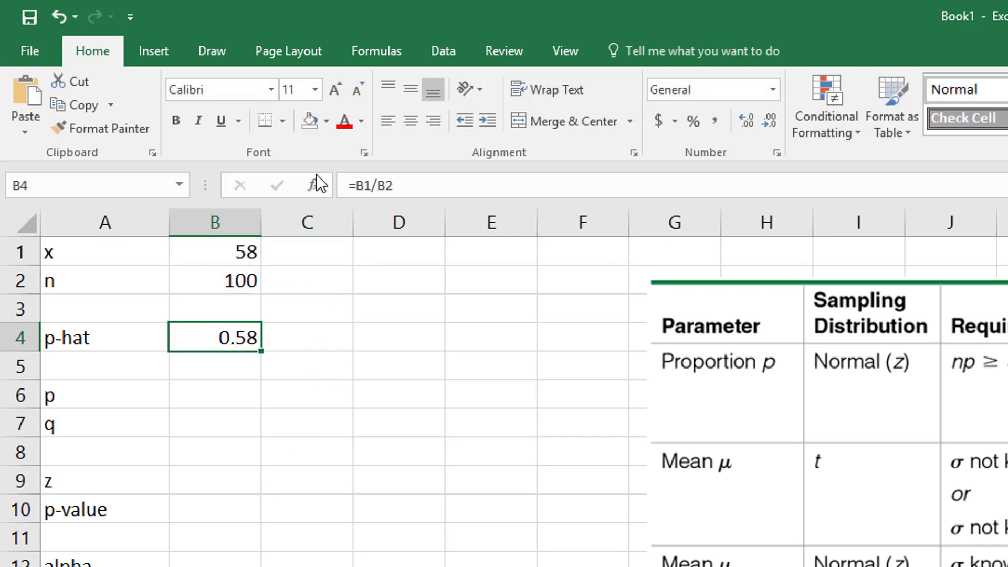
# Step: Highlight the p-hat value in cell B4 with a yellow fill
pyautogui.click(325, 118)
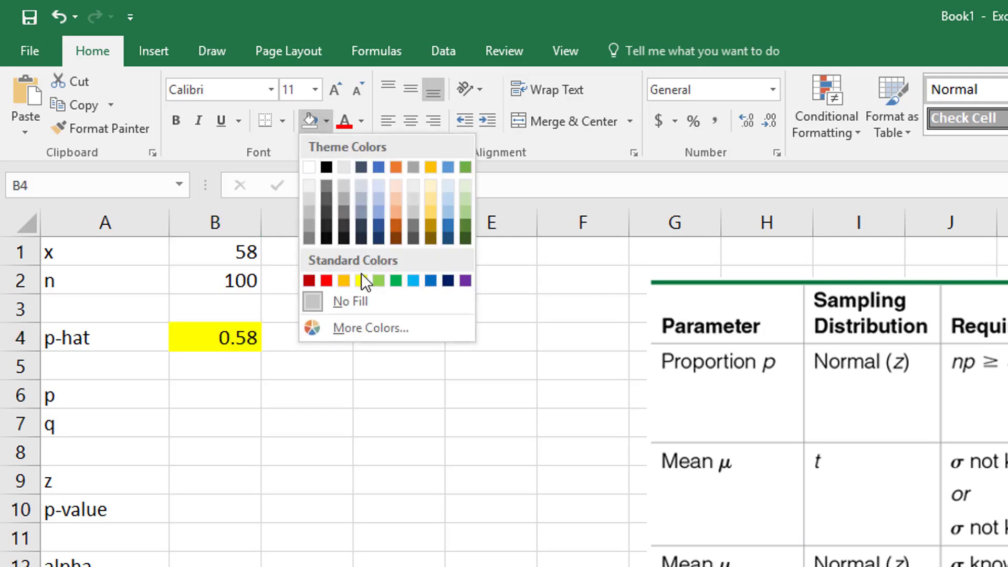
pyautogui.click(272, 487)
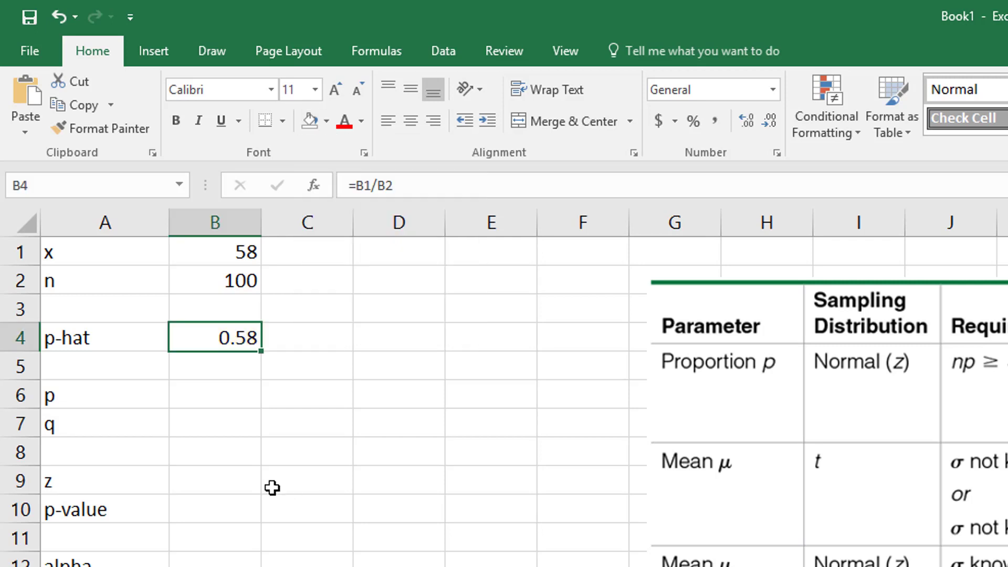
pyautogui.click(326, 121)
pyautogui.click(357, 279)
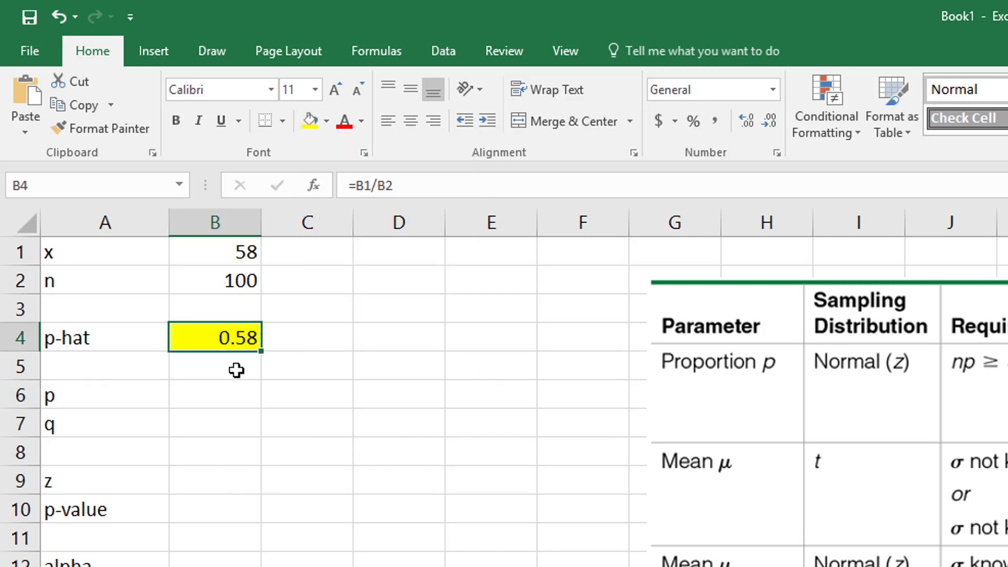
# Step: Relabel cell A6 as "p null" and enter 0.5 beside it in cell B6
pyautogui.click(206, 394)
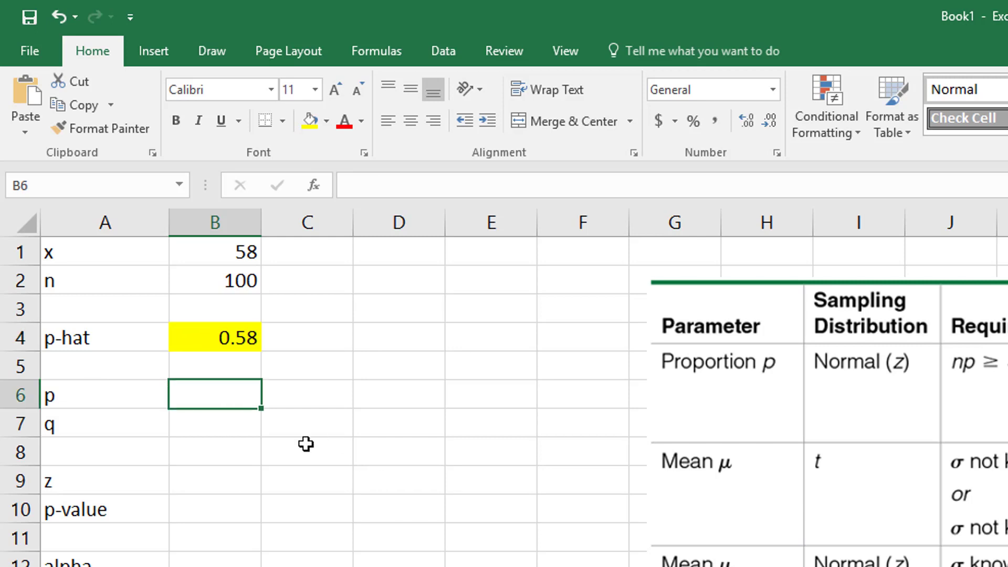
pyautogui.click(77, 395)
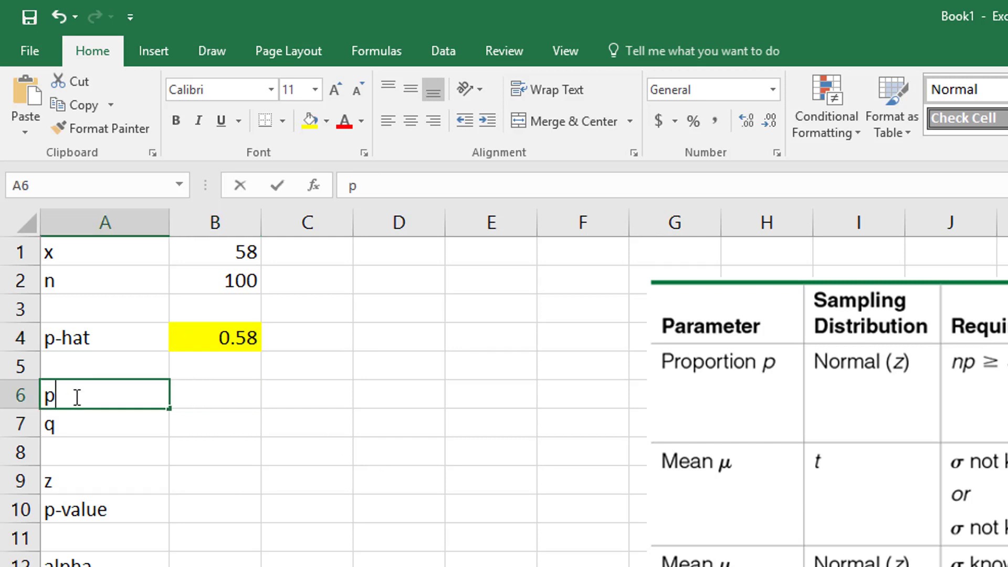
pyautogui.doubleClick(77, 397)
pyautogui.write('null')
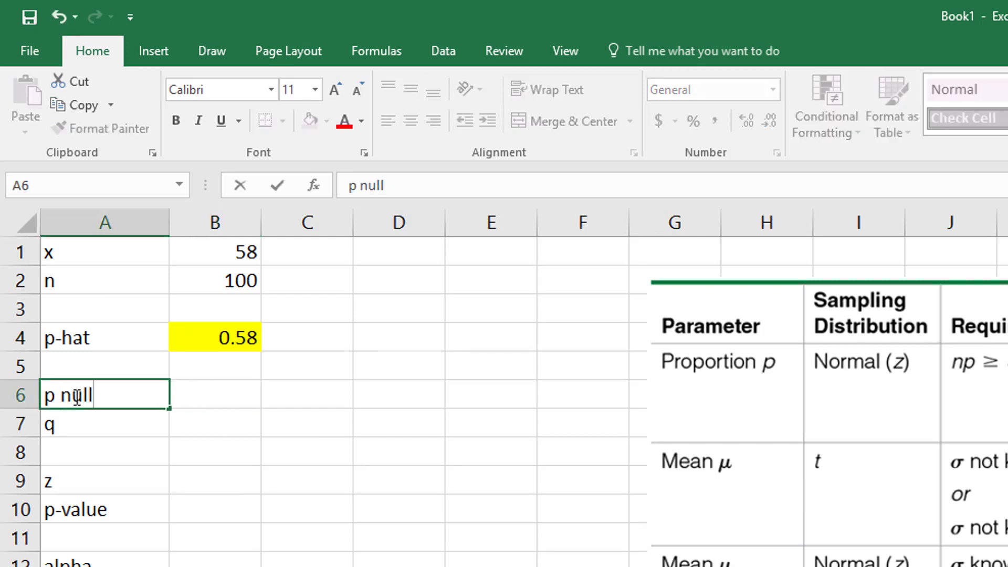
pyautogui.click(203, 400)
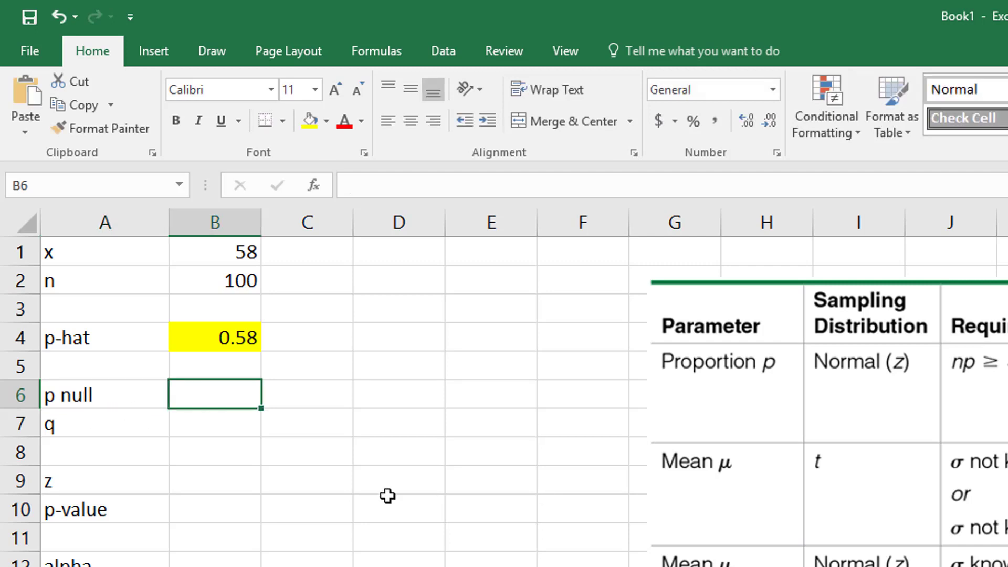
pyautogui.write('0.5')
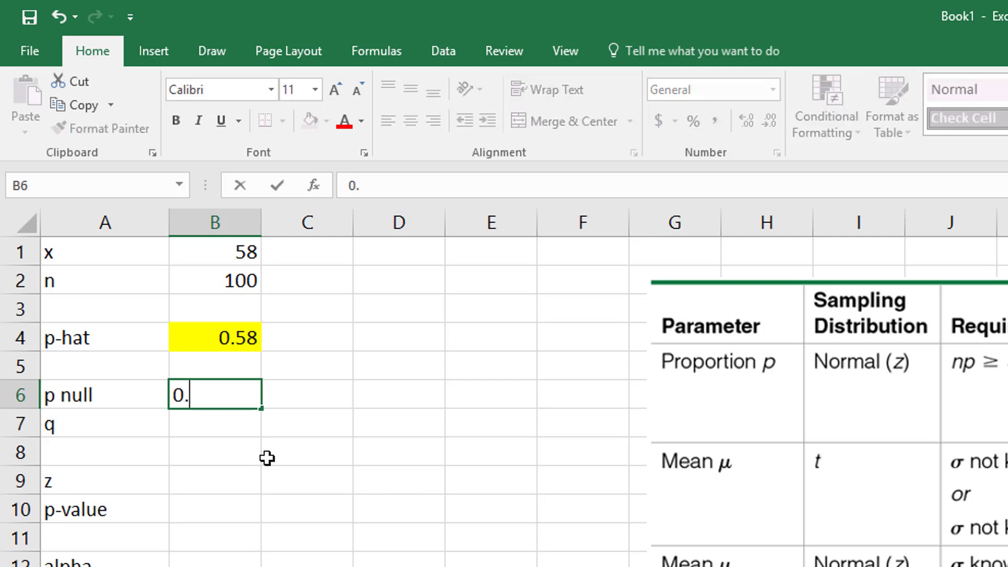
pyautogui.press('Return')
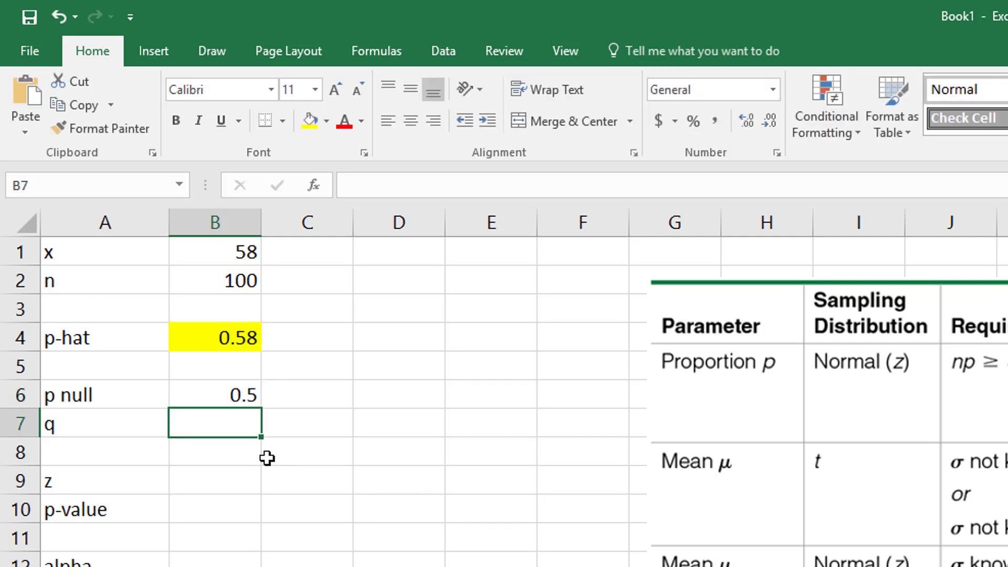
# Step: Calculate q in cell B7 with the formula =1-B6 and give the cell a yellow fill
pyautogui.write('=1-')
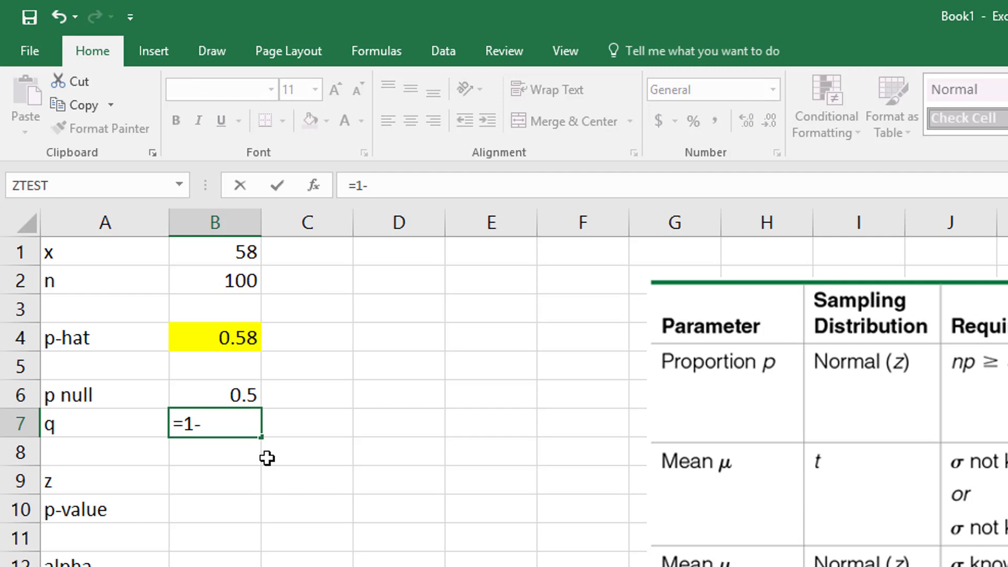
pyautogui.click(217, 396)
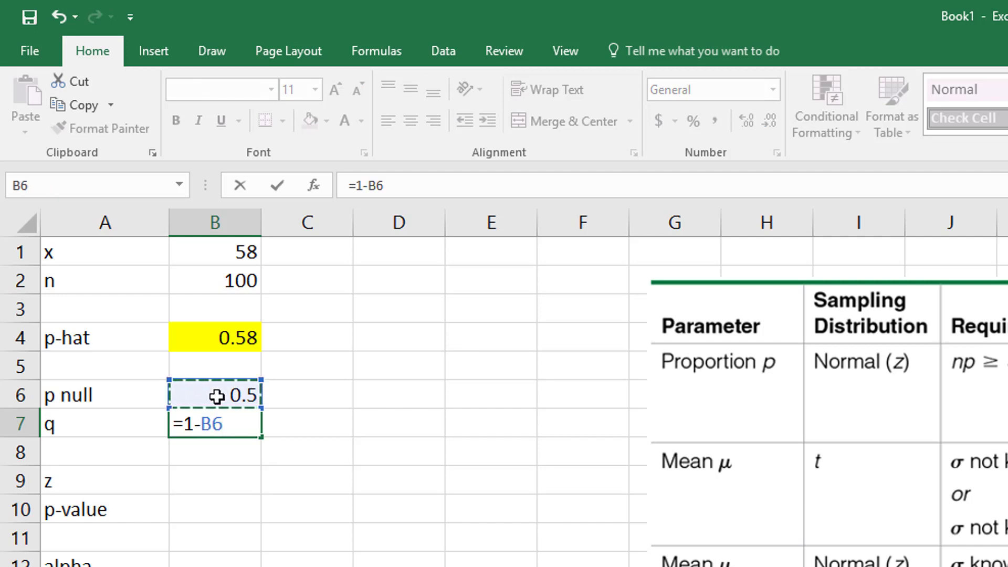
pyautogui.press('Return')
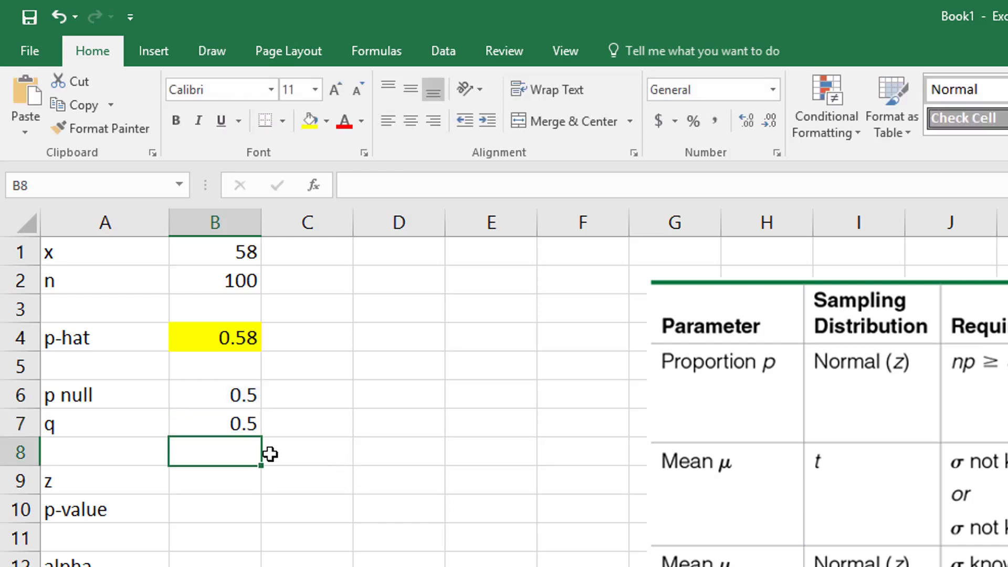
pyautogui.click(218, 426)
pyautogui.click(309, 120)
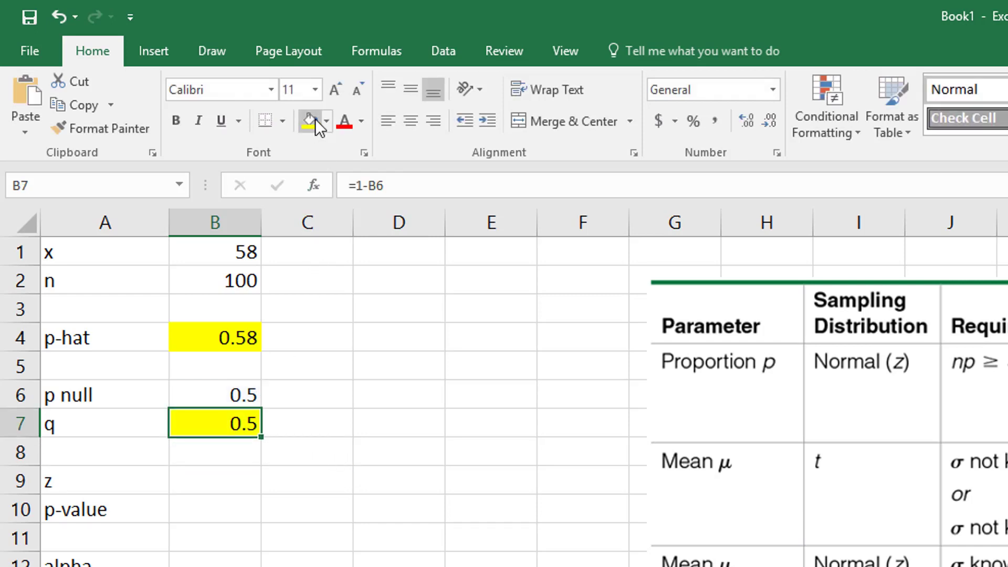
# Step: Move the test statistic reference picture closer to the data, starting around column D, and relabel cell A9 as "z test stat"
pyautogui.click(222, 482)
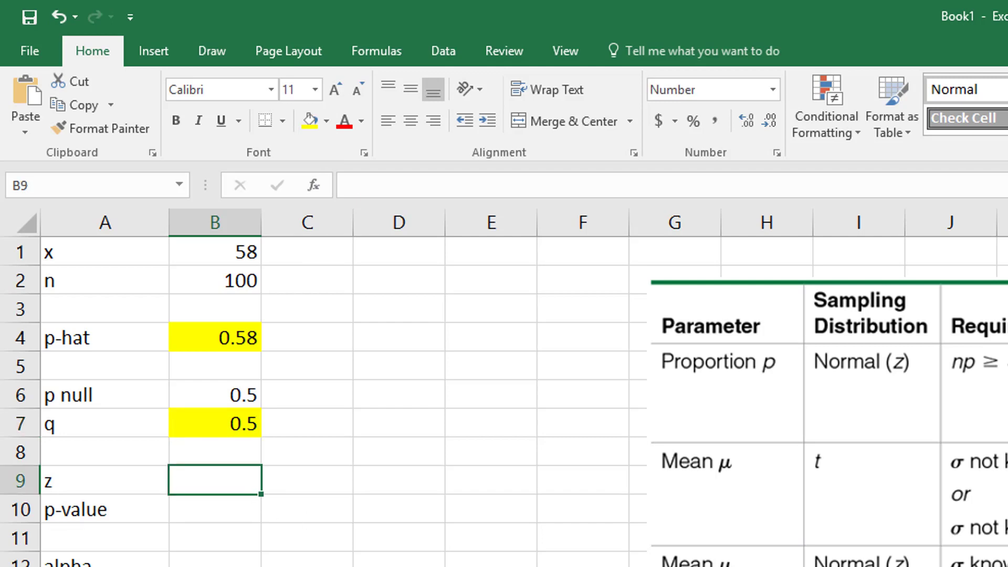
pyautogui.moveTo(992, 416); pyautogui.dragTo(663, 342)
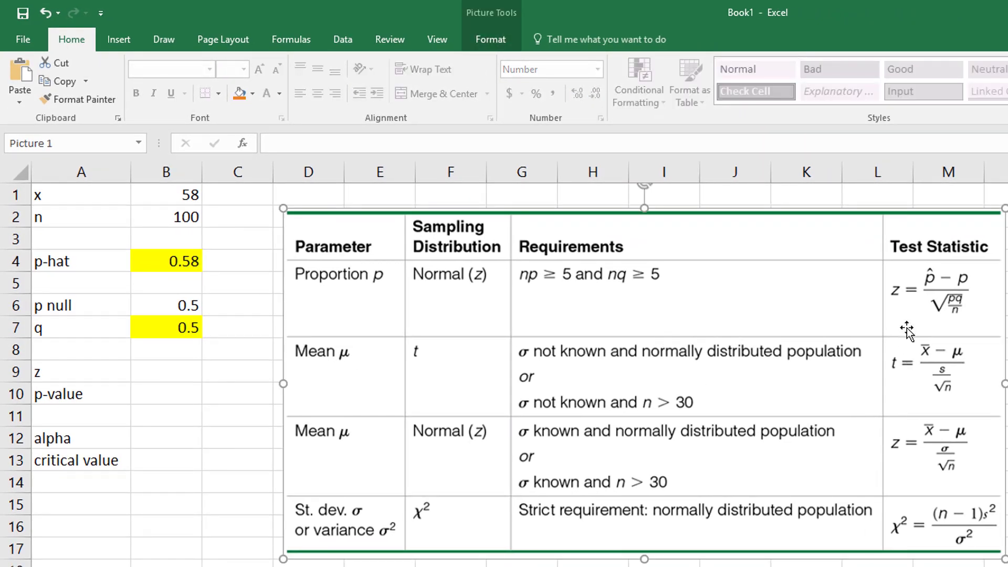
pyautogui.click(56, 374)
pyautogui.write('z test s')
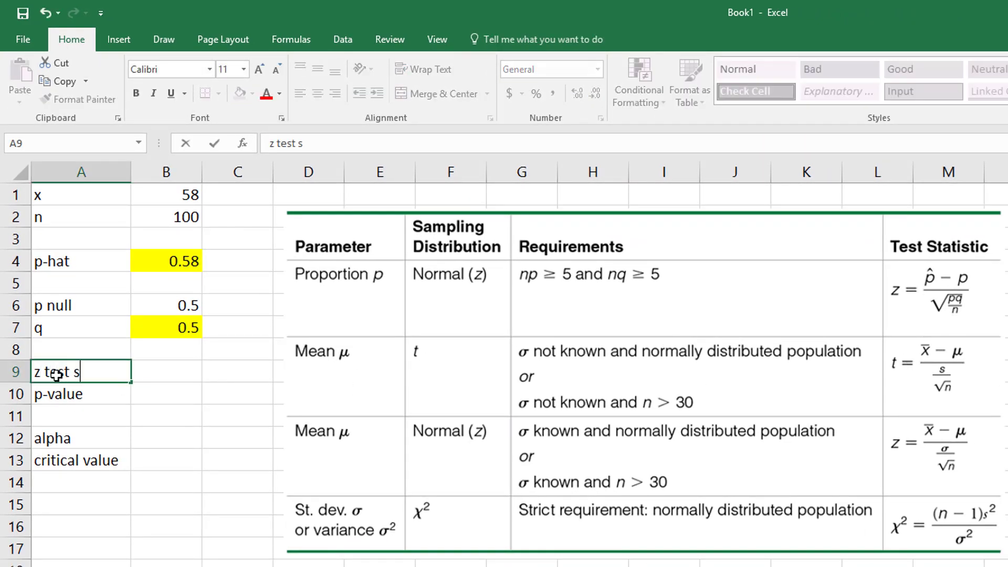
pyautogui.write('tat')
pyautogui.press('Tab')
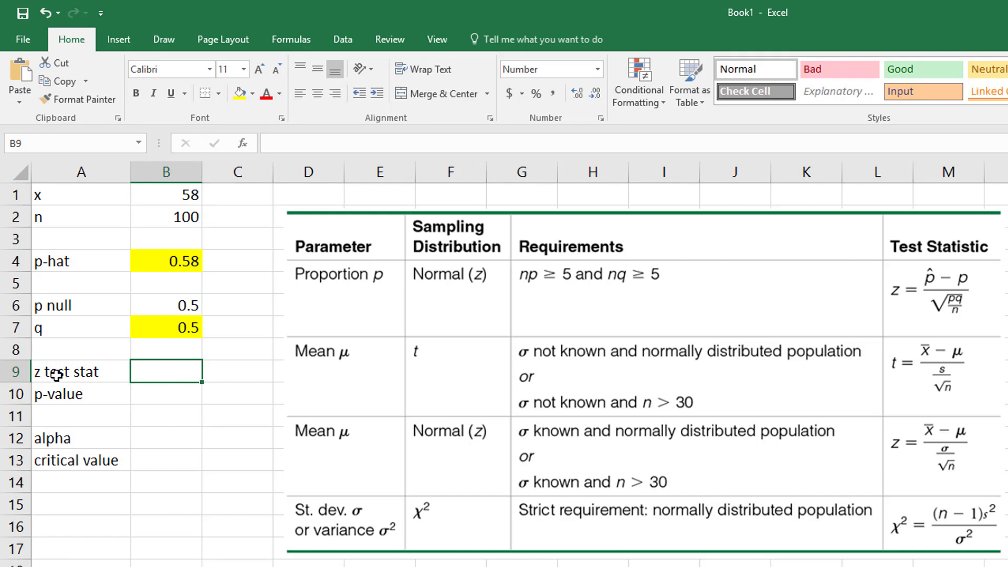
# Step: Calculate the z test statistic in cell B9 with the formula =(B4-B6)/SQRT((B6*B7)/B2)
pyautogui.write('=')
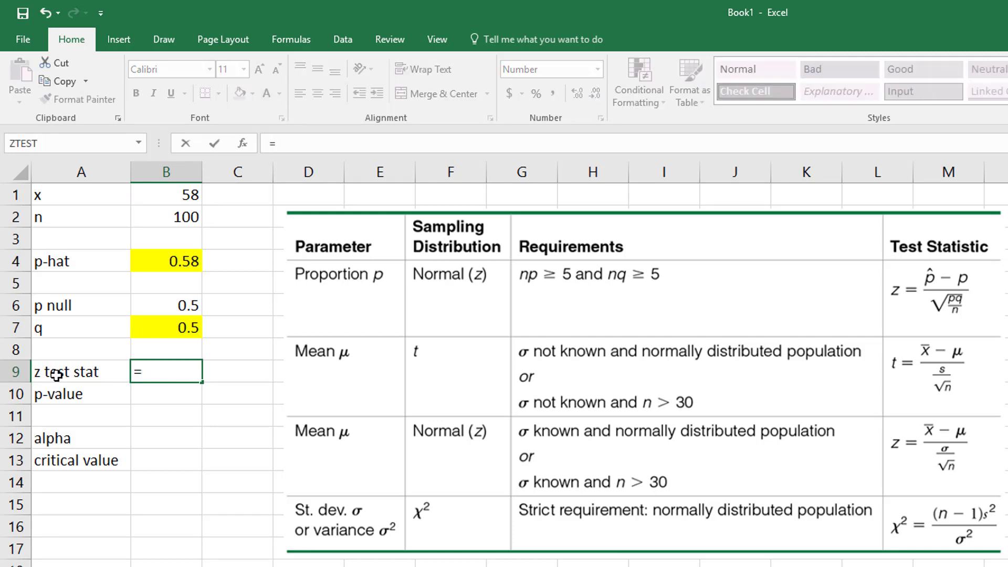
pyautogui.write('(')
pyautogui.click(165, 262)
pyautogui.write('-')
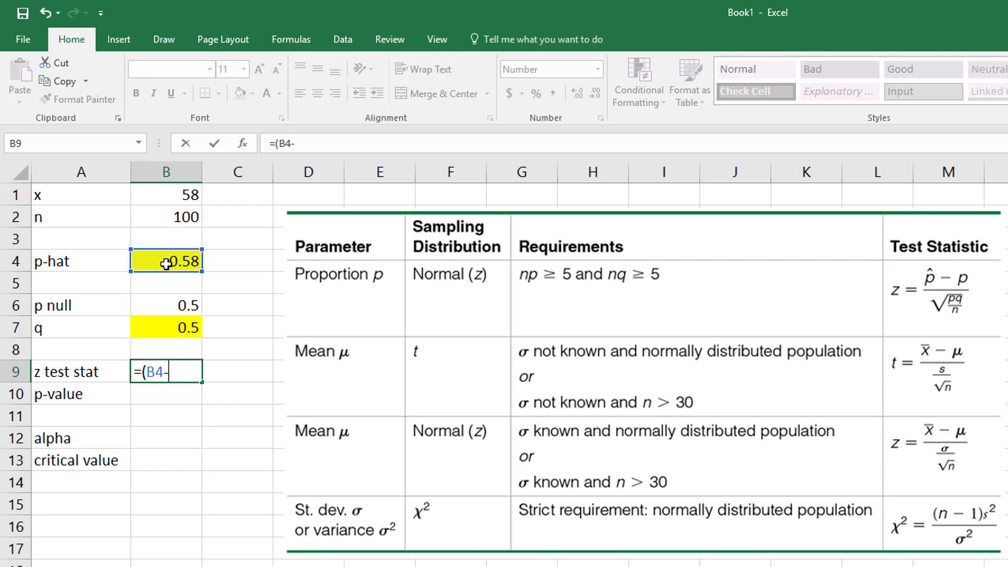
pyautogui.click(159, 307)
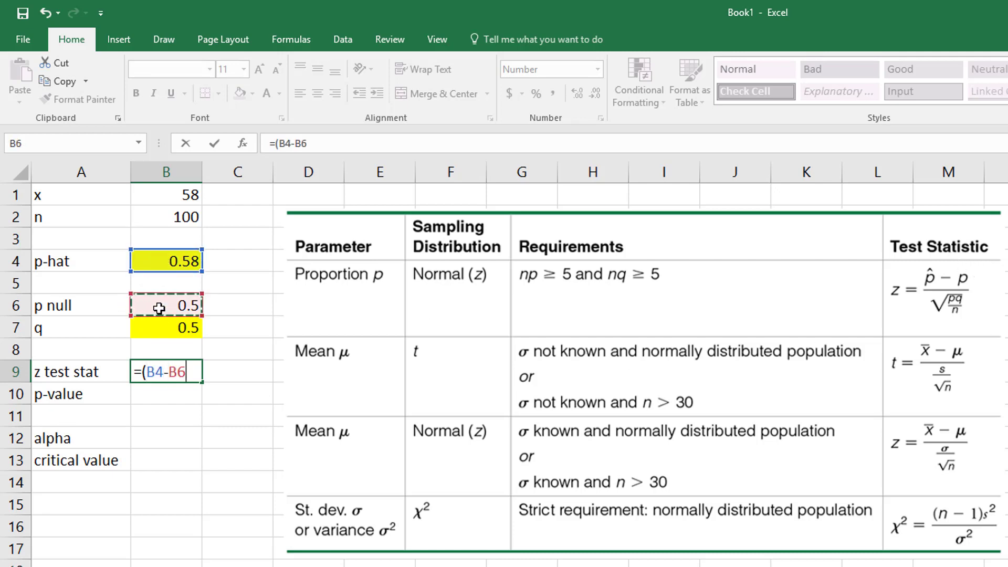
pyautogui.write(')')
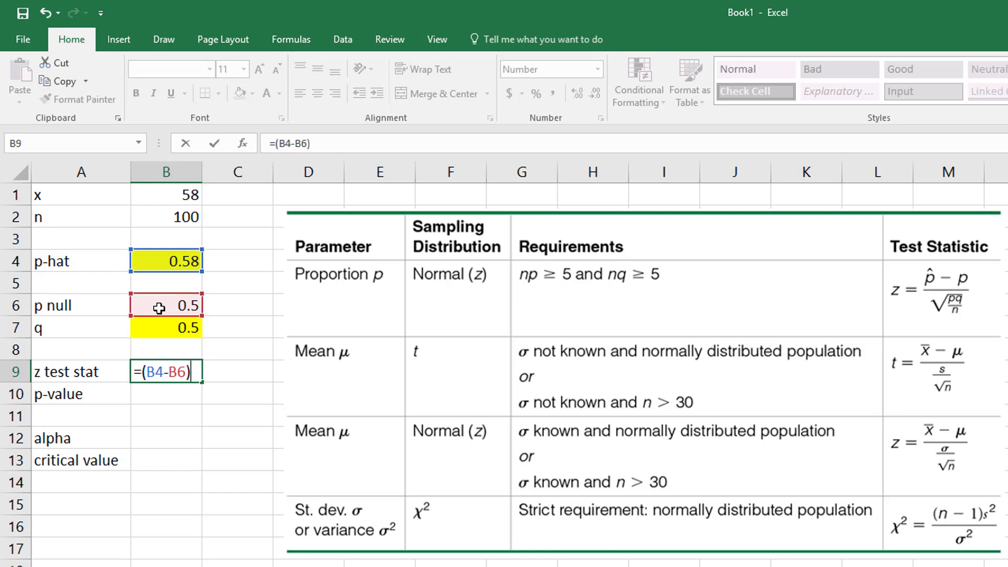
pyautogui.write('/sqrt')
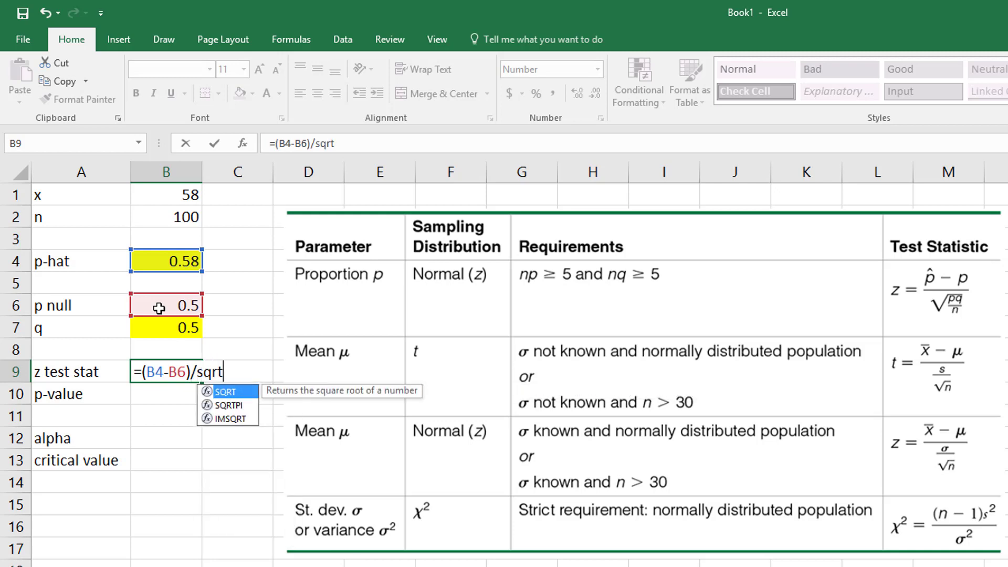
pyautogui.write('(')
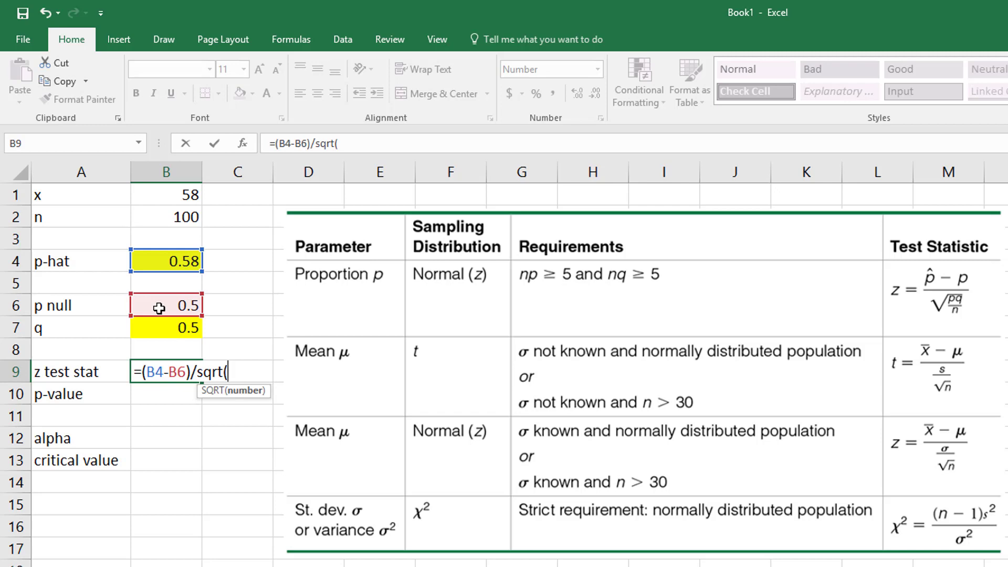
pyautogui.write('(')
pyautogui.click(159, 308)
pyautogui.write('*')
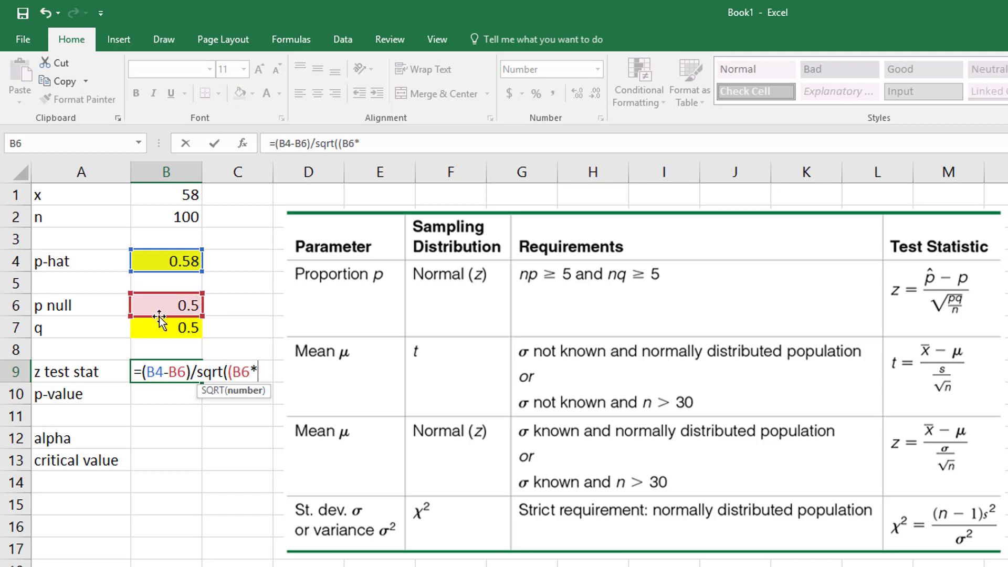
pyautogui.click(159, 325)
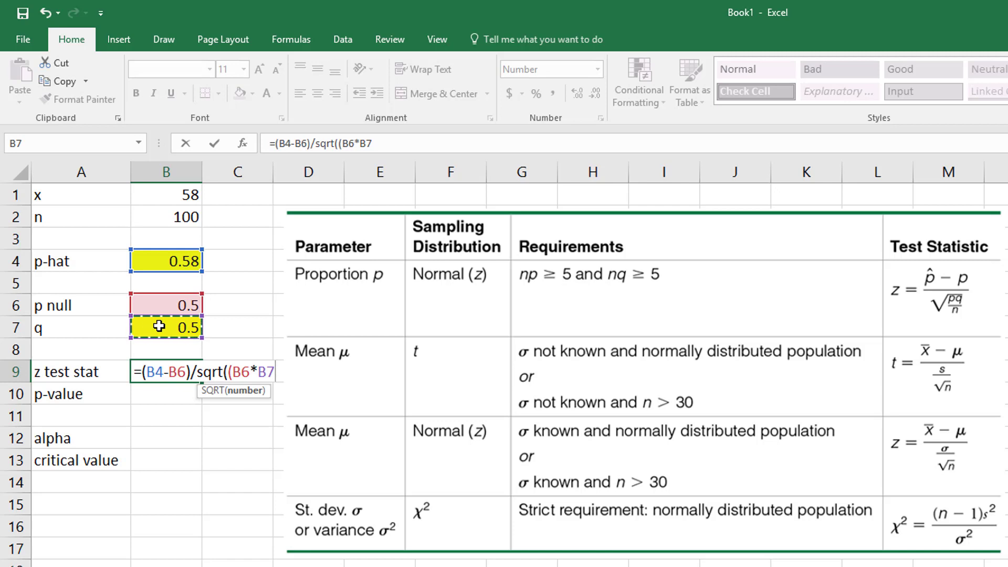
pyautogui.write(')')
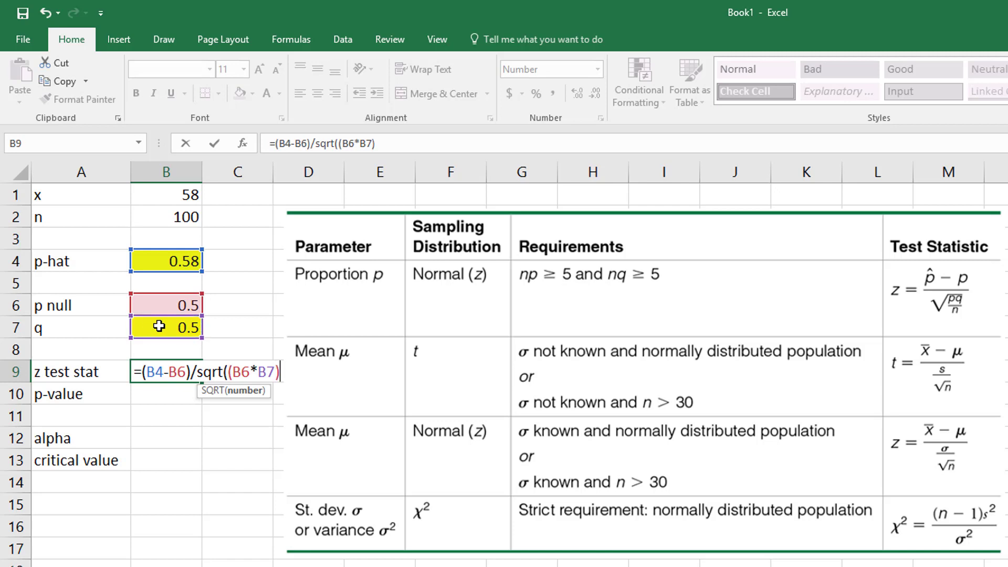
pyautogui.write('/')
pyautogui.click(183, 217)
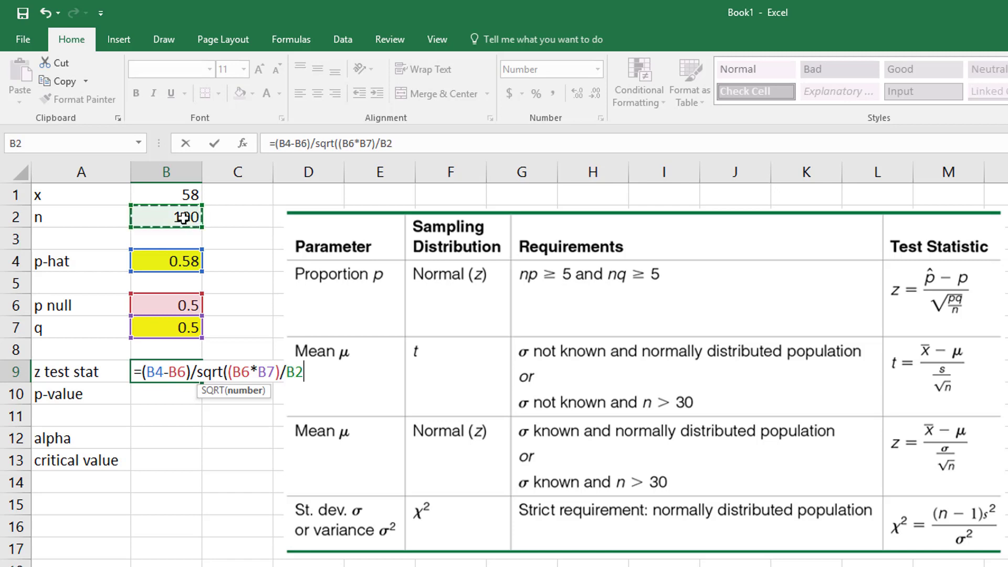
pyautogui.write(')')
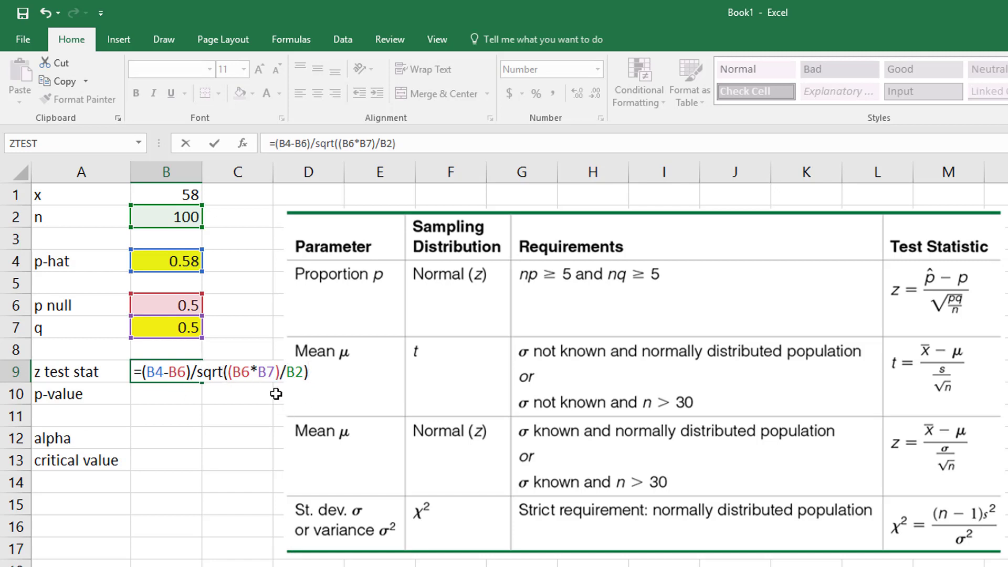
pyautogui.press('Return')
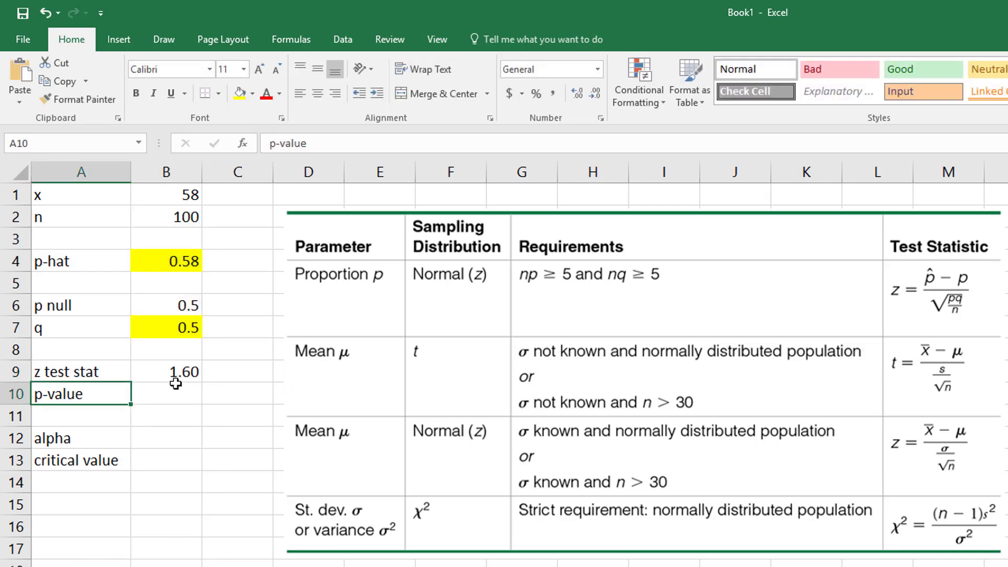
pyautogui.click(179, 376)
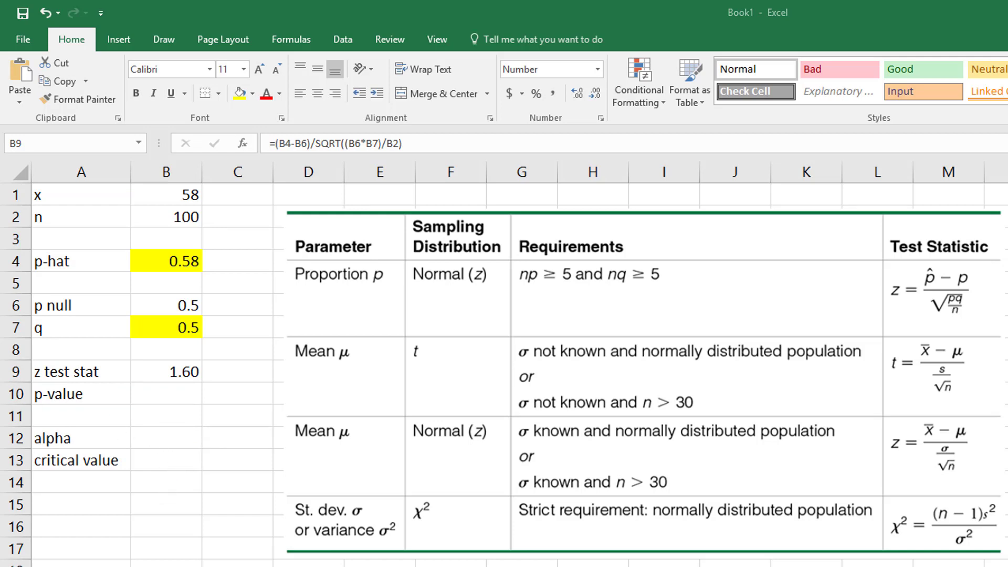
# Step: Enter 0.05 as the alpha value in cell B12
pyautogui.click(190, 434)
pyautogui.click(173, 436)
pyautogui.write('0.05')
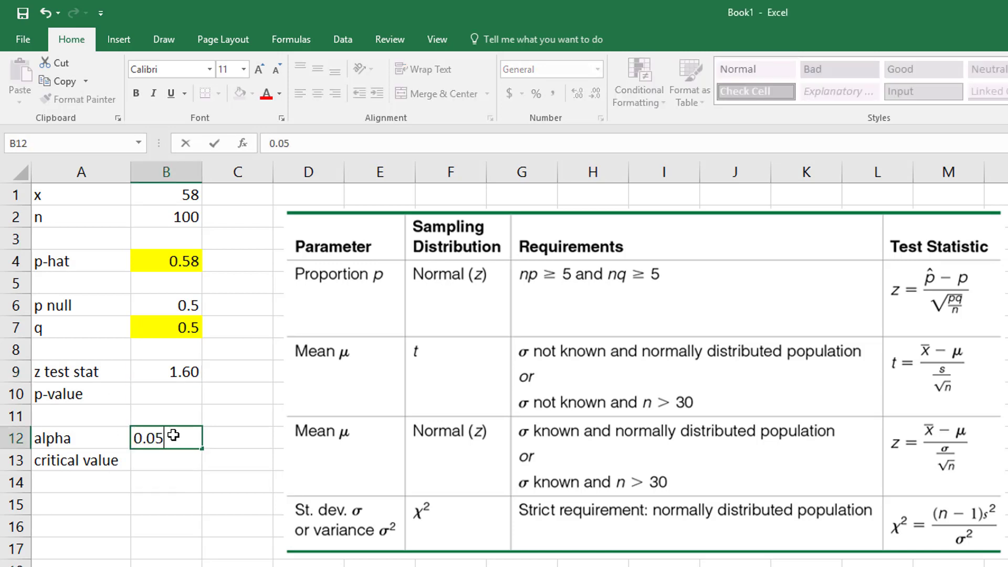
pyautogui.press('Return')
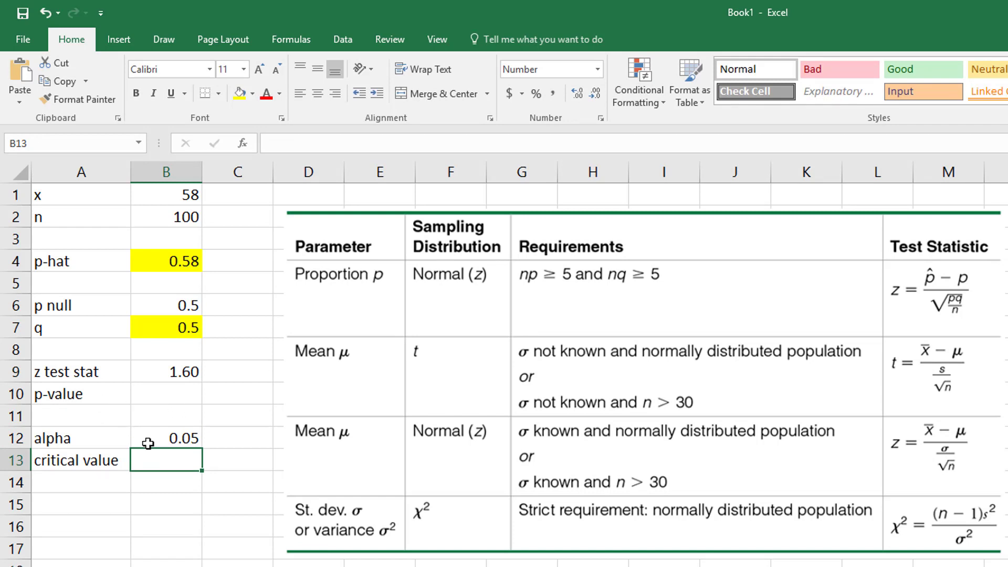
# Step: Begin the p-value formula in cell B10 with the standard normal function prefix =NORM.S
pyautogui.click(157, 392)
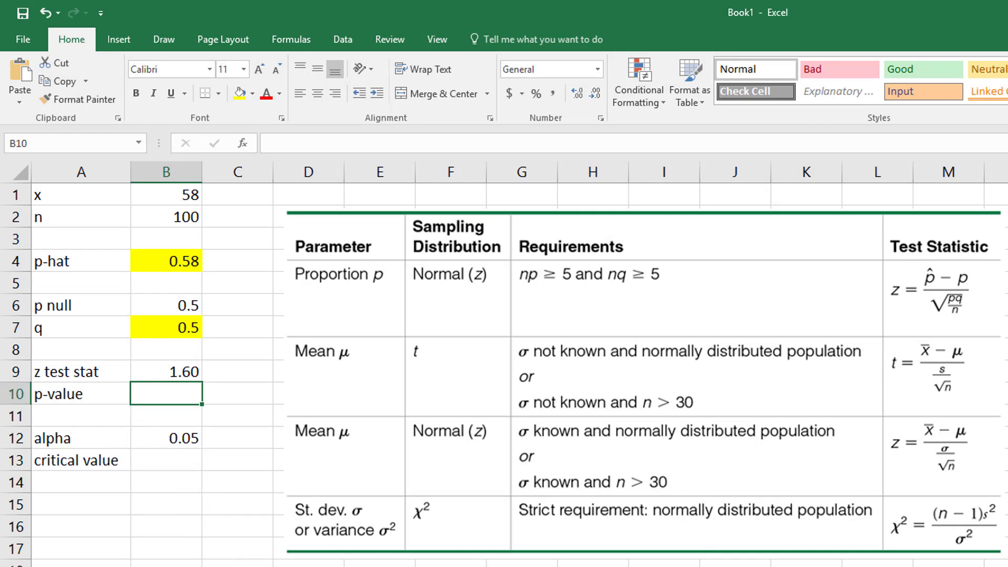
pyautogui.write('=')
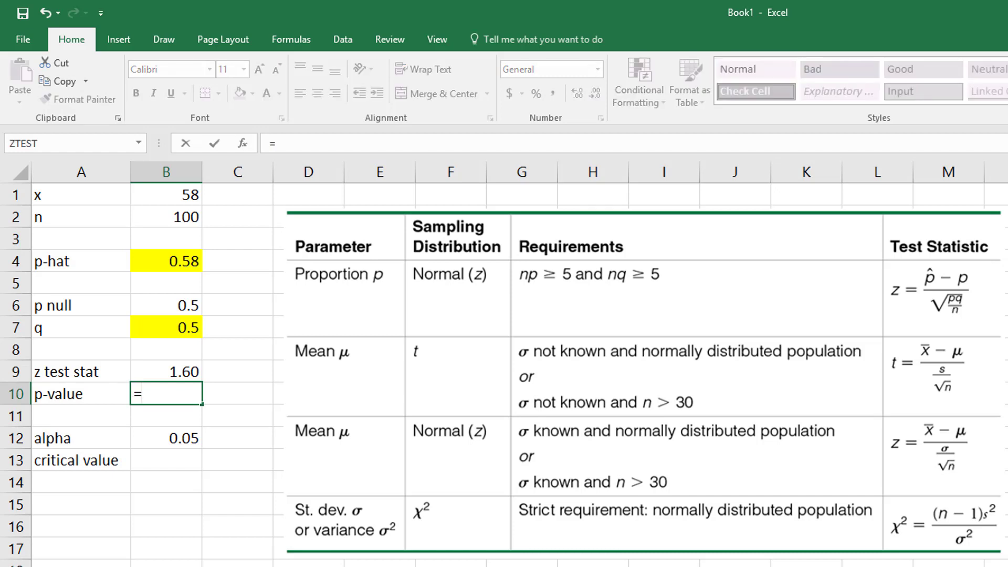
pyautogui.write('N')
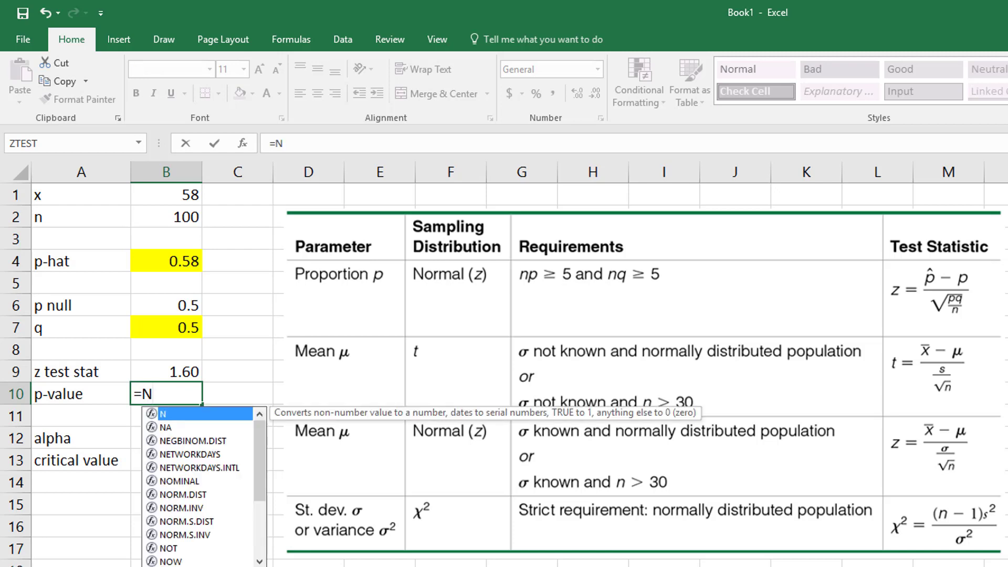
pyautogui.write('ORM.S.')
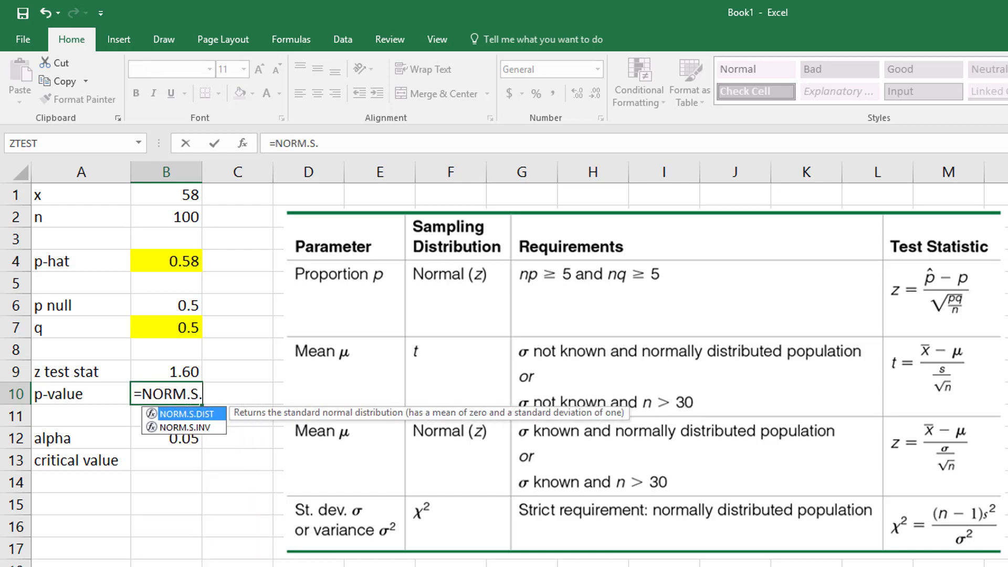
pyautogui.write('INV')
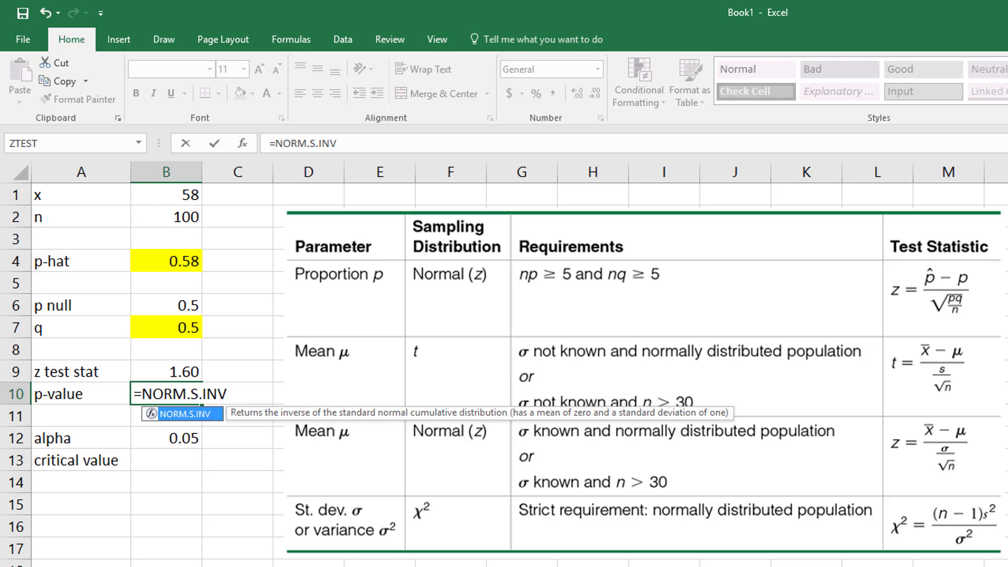
pyautogui.write('(')
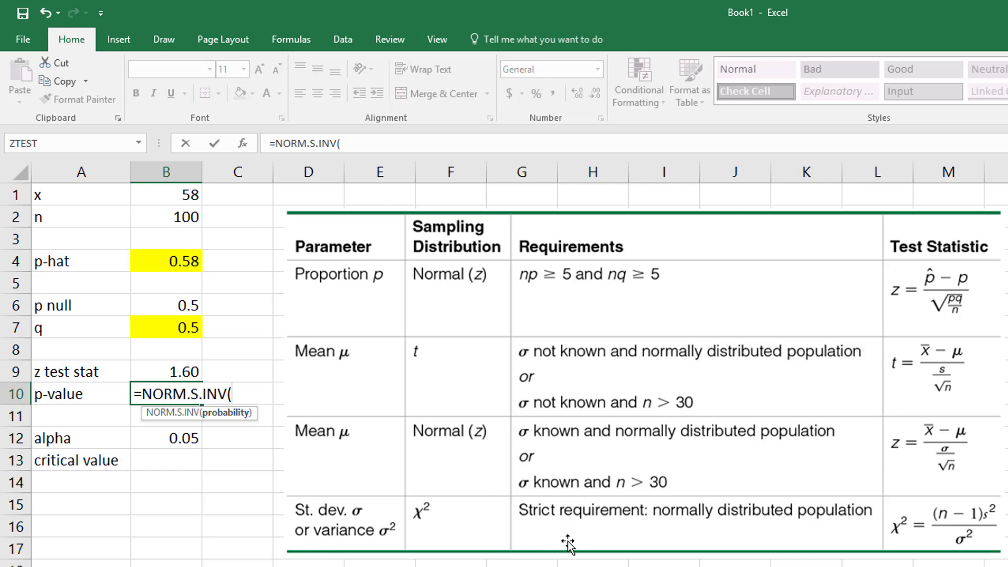
pyautogui.press('BackSpace')
pyautogui.press('BackSpace')
pyautogui.press('BackSpace')
pyautogui.press('BackSpace')
# Step: Complete the p-value formula in cell B10 as the cumulative distribution =NORM.S.DIST(B9,TRUE)
pyautogui.write('DIST')
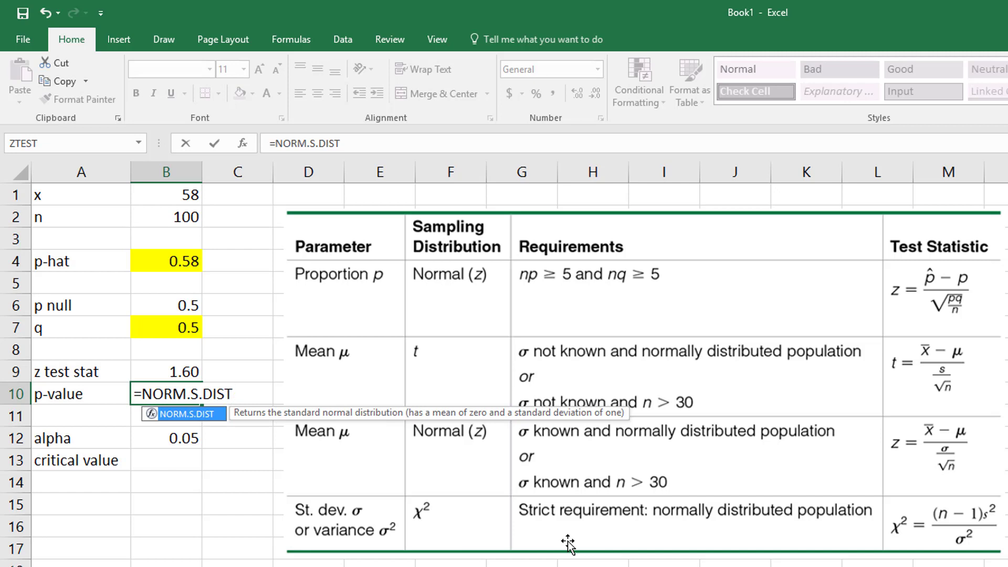
pyautogui.write('(')
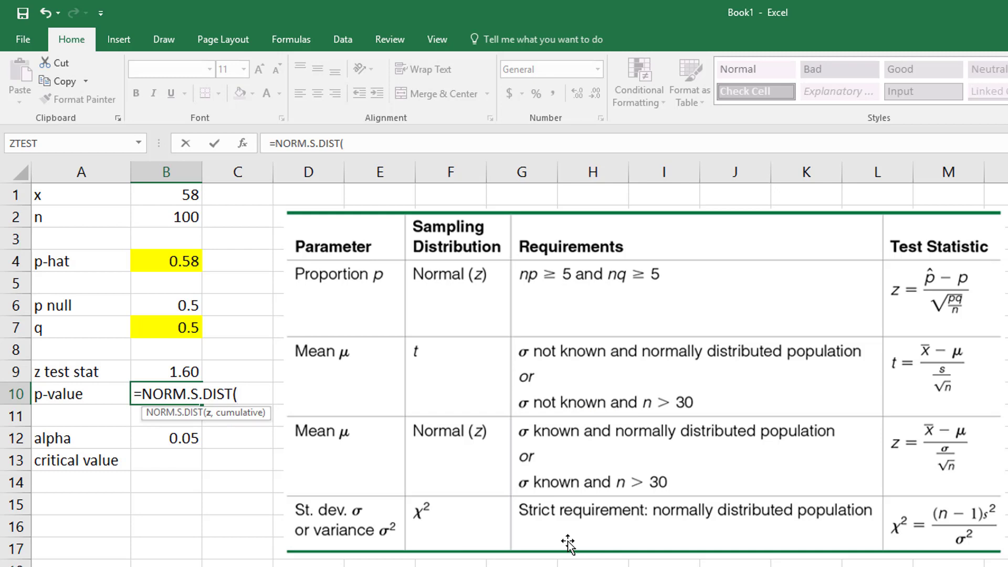
pyautogui.click(180, 371)
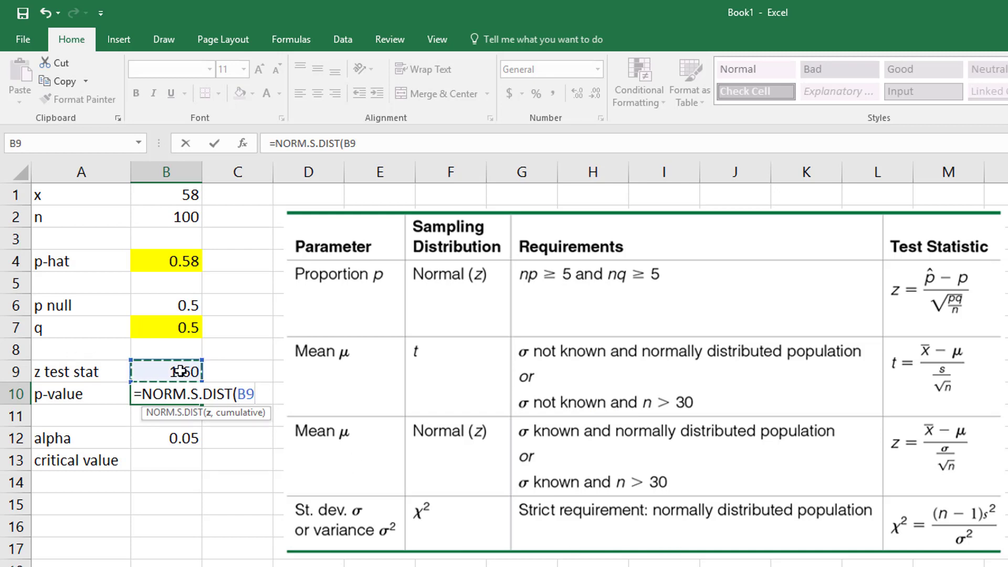
pyautogui.write('TRUE)')
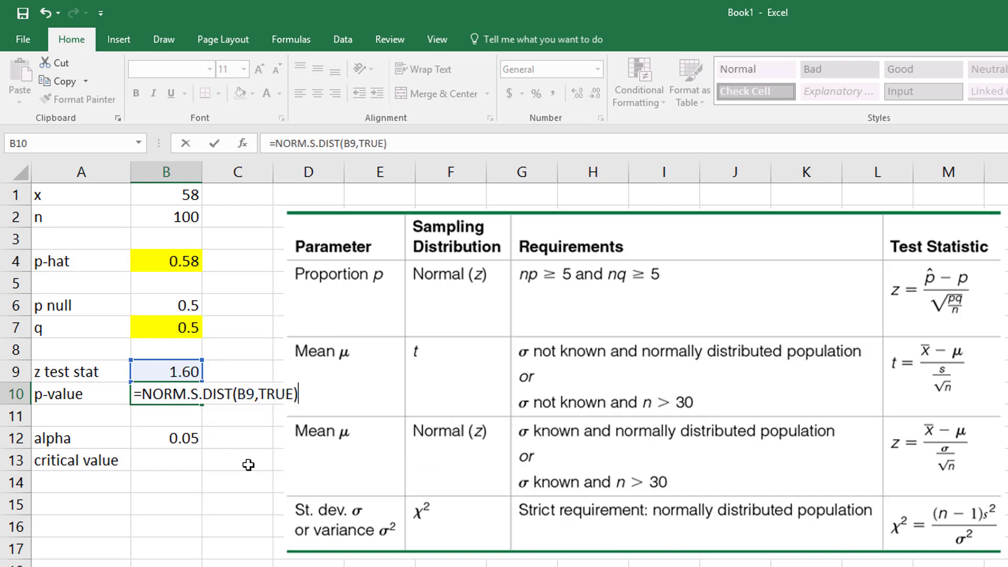
pyautogui.press('Return')
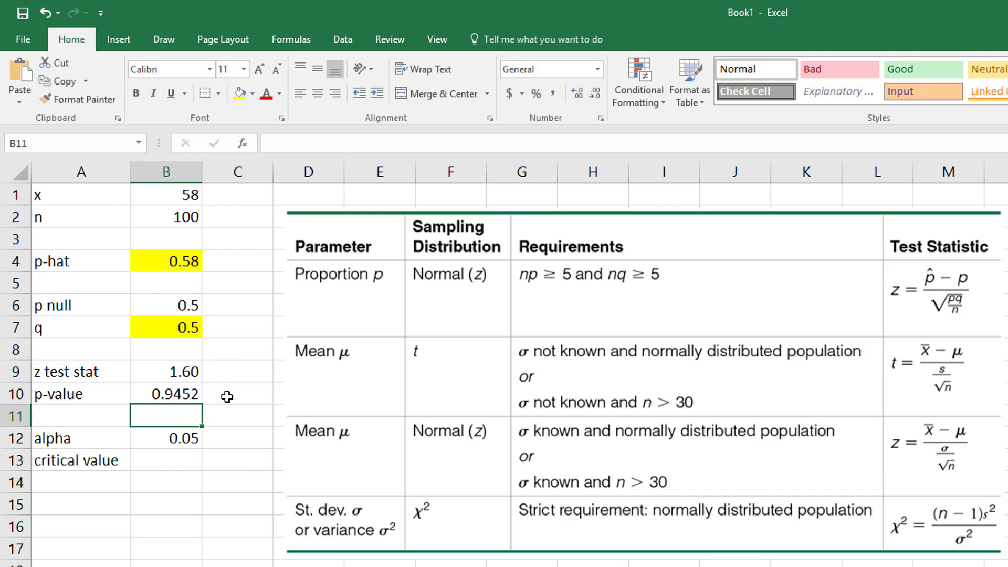
# Step: Move the reference picture away from the data to start around column E, and enter < in cell B11 and > in cell C11
pyautogui.click(349, 337)
pyautogui.moveTo(349, 328); pyautogui.dragTo(421, 319)
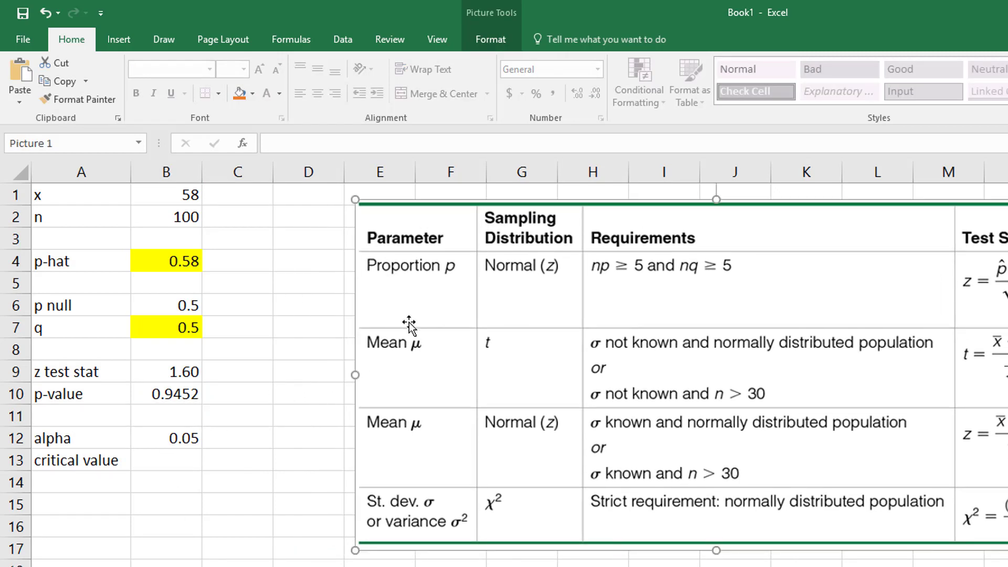
pyautogui.click(179, 419)
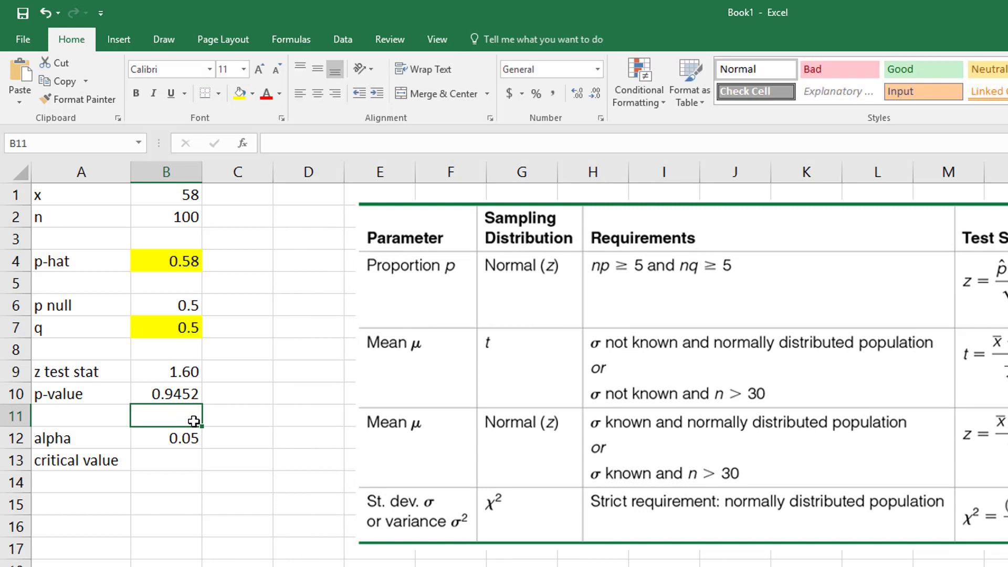
pyautogui.write('<')
pyautogui.press('Tab')
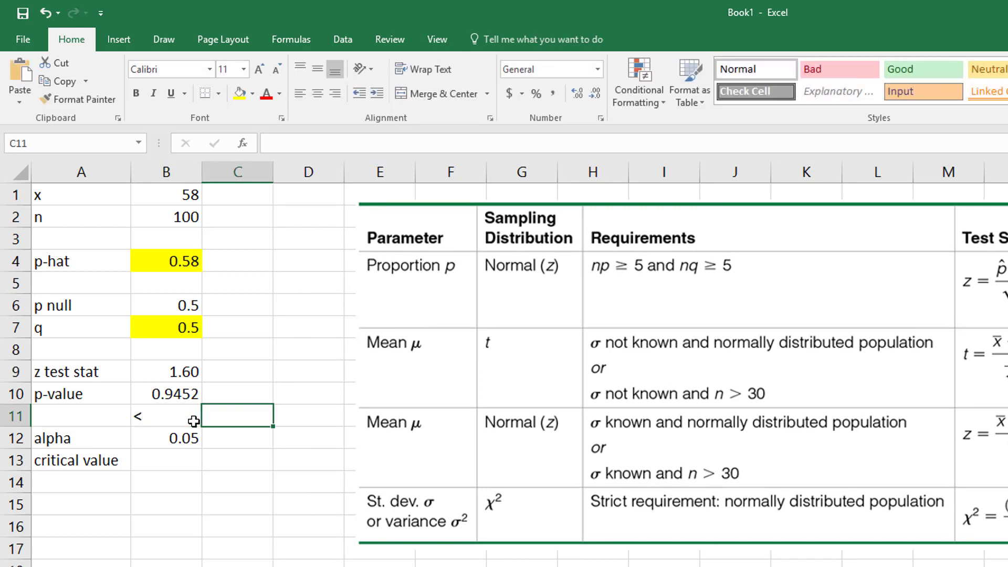
pyautogui.write('>')
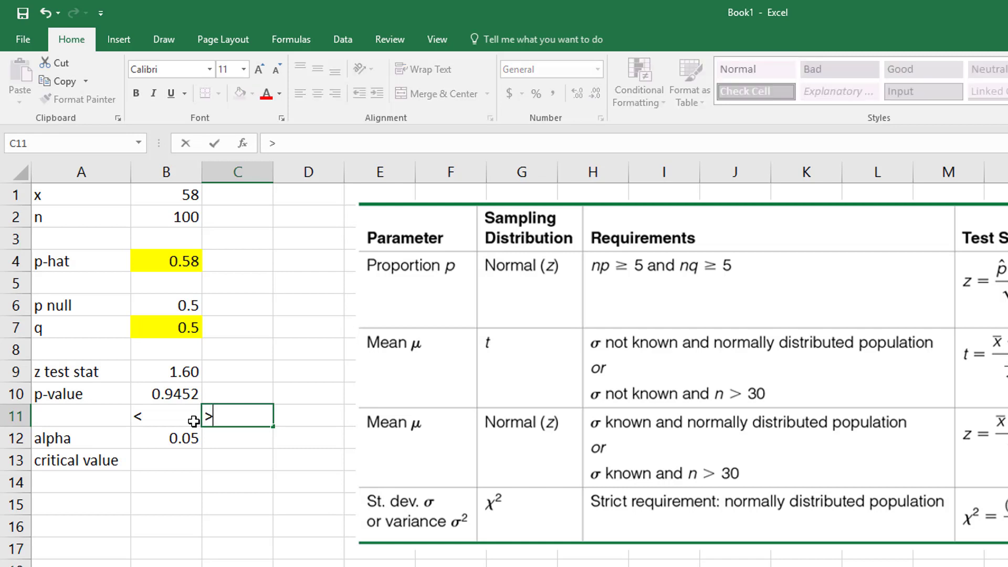
pyautogui.press('Return')
# Step: Calculate the right-tail p-value in cell C10 with the formula =1-B10
pyautogui.press('Up')
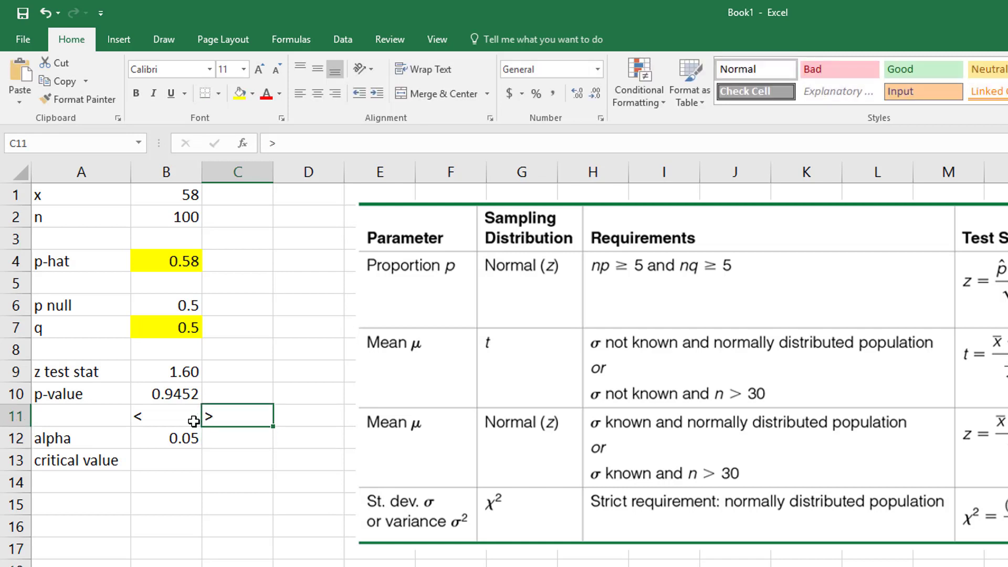
pyautogui.press('Up')
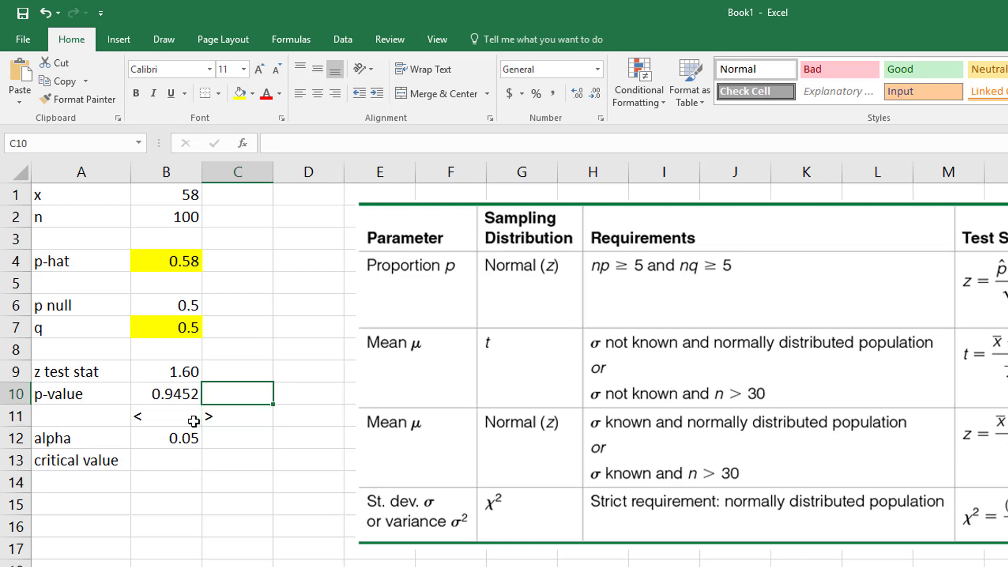
pyautogui.write('=')
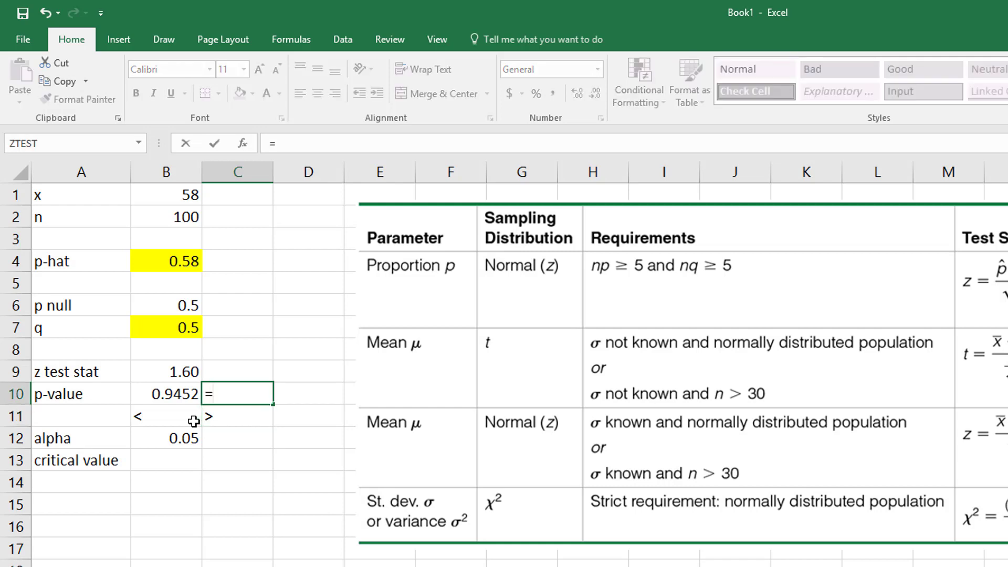
pyautogui.write('1-')
pyautogui.click(174, 397)
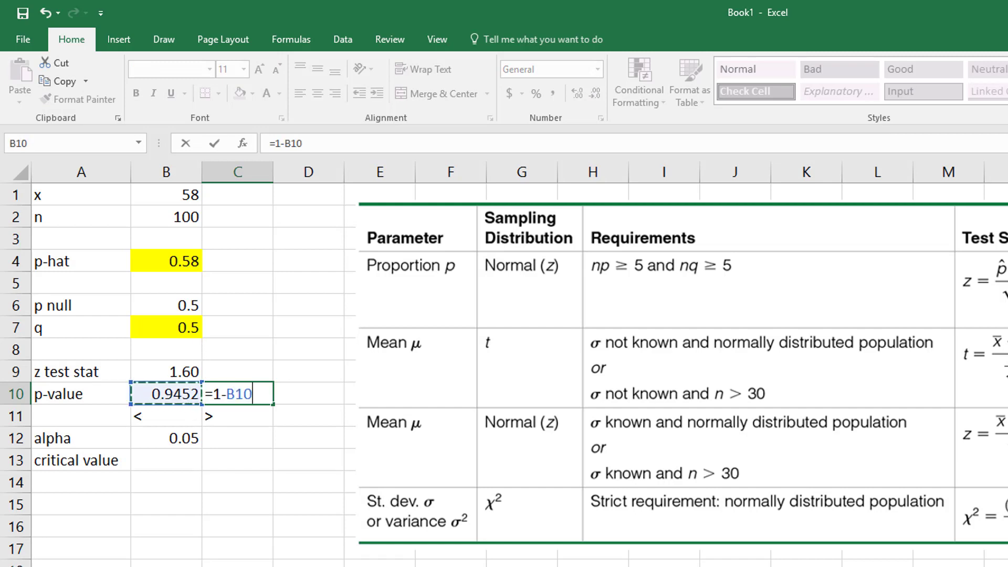
pyautogui.press('Return')
pyautogui.press('Up')
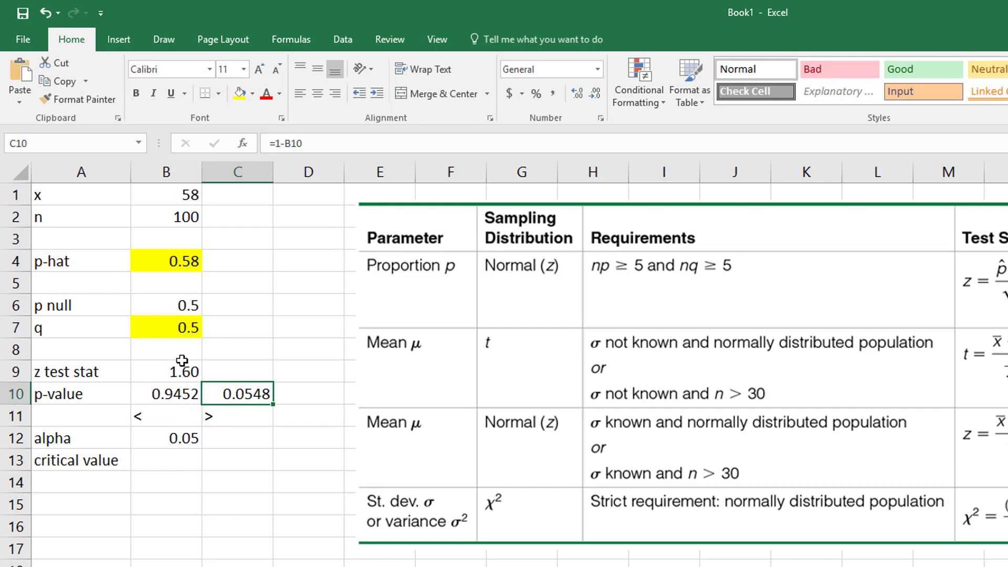
# Step: Fill the z test statistic in B9 and the p-values in B10 and C10 with yellow
pyautogui.click(181, 363)
pyautogui.keyDown('ctrl'); pyautogui.click(166, 393); pyautogui.keyUp('ctrl')
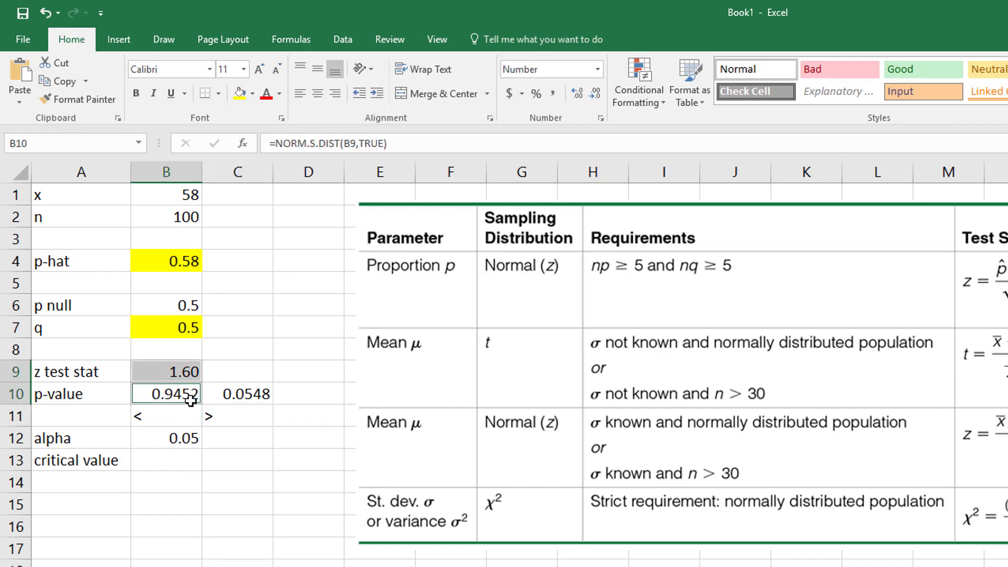
pyautogui.keyDown('ctrl'); pyautogui.click(247, 392); pyautogui.keyUp('ctrl')
pyautogui.click(239, 95)
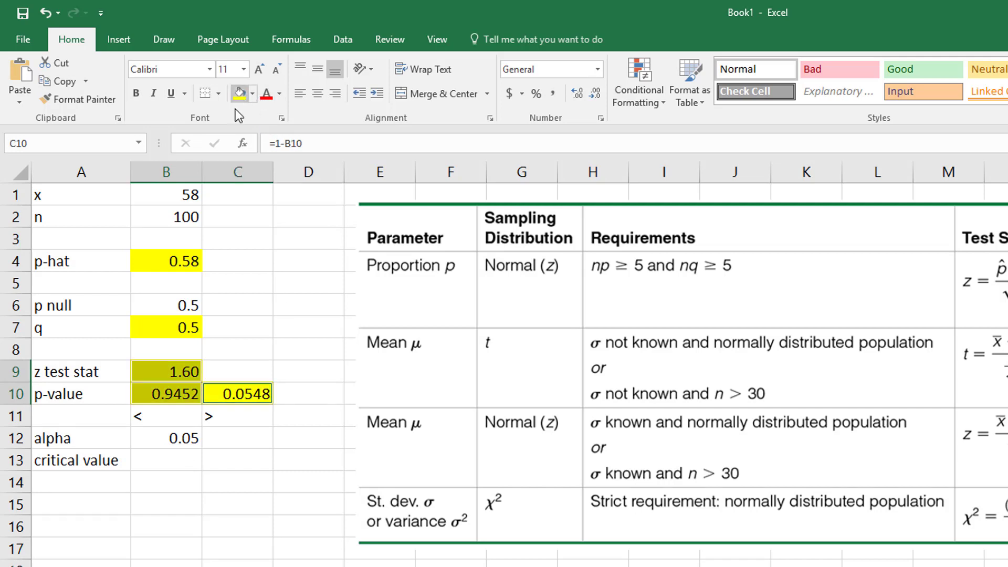
# Step: Format the < sign in B11 and the > sign in C11 as bold red text
pyautogui.click(179, 418)
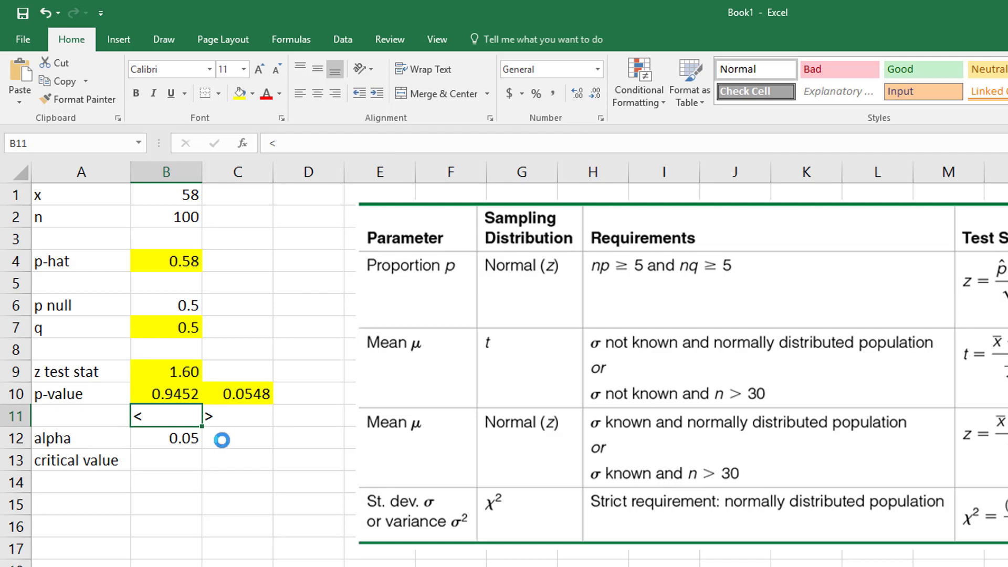
pyautogui.hotkey('ctrl', 'b')
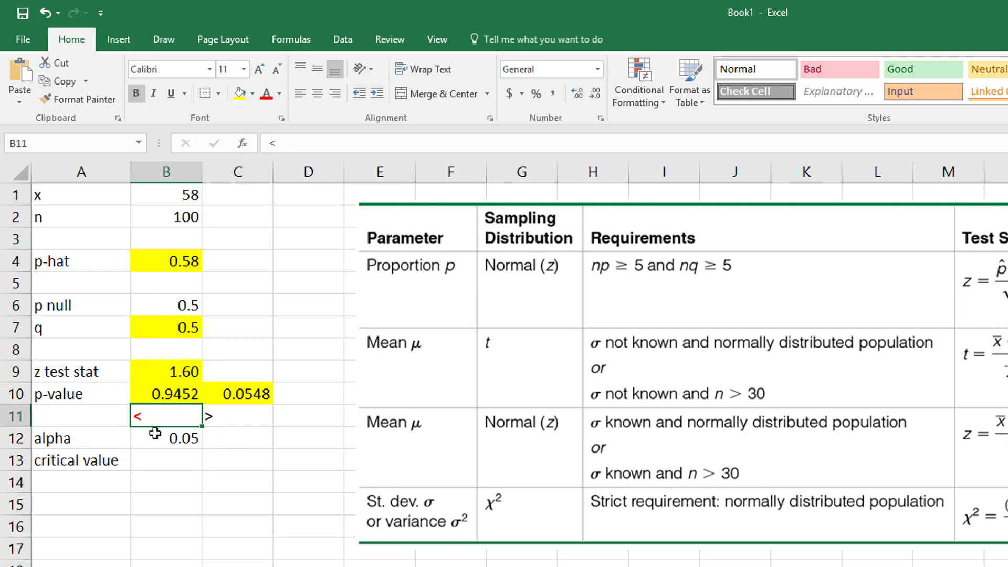
pyautogui.click(210, 419)
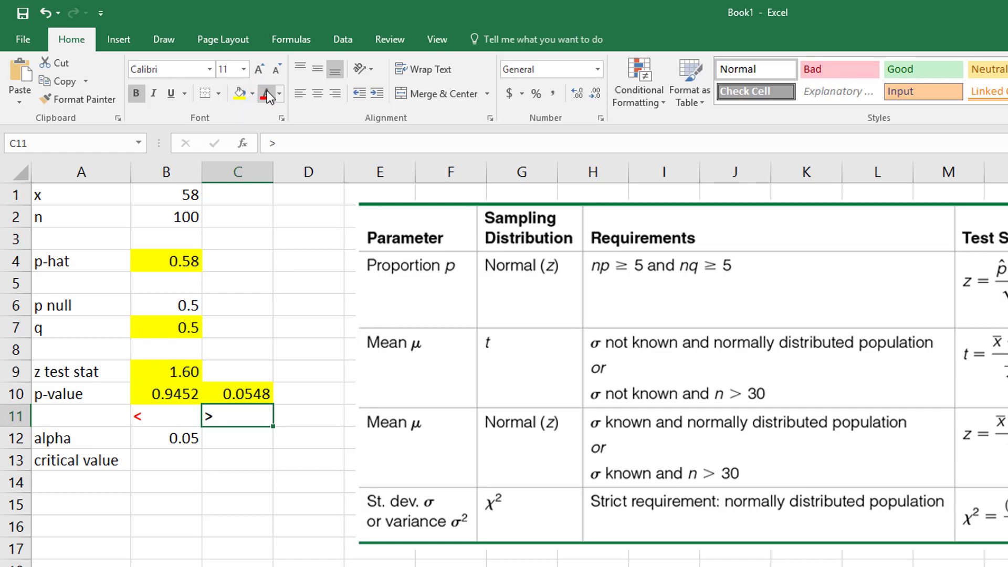
pyautogui.click(267, 95)
# Step: Enter the label "not equal" in cell D11
pyautogui.click(315, 415)
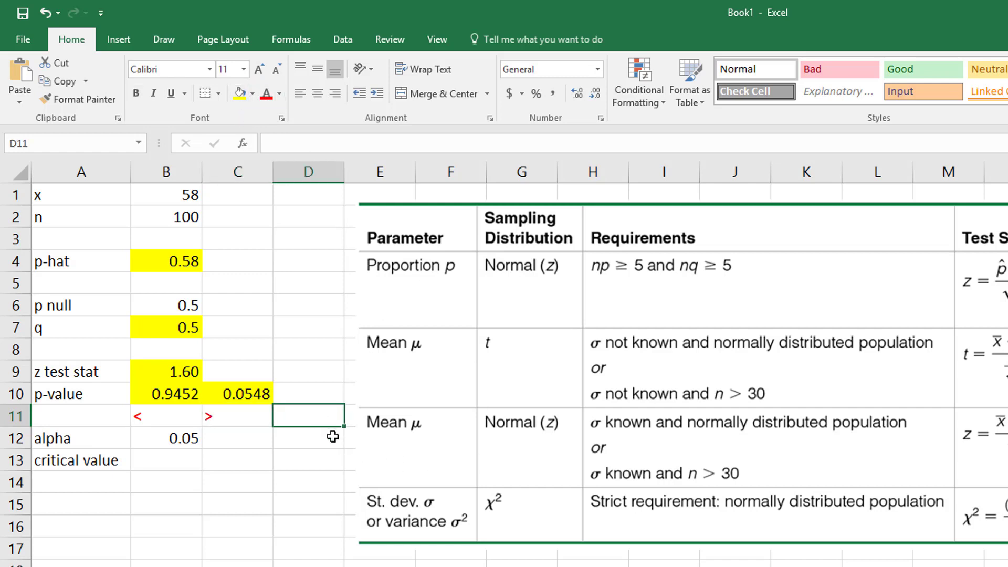
pyautogui.write('not eq')
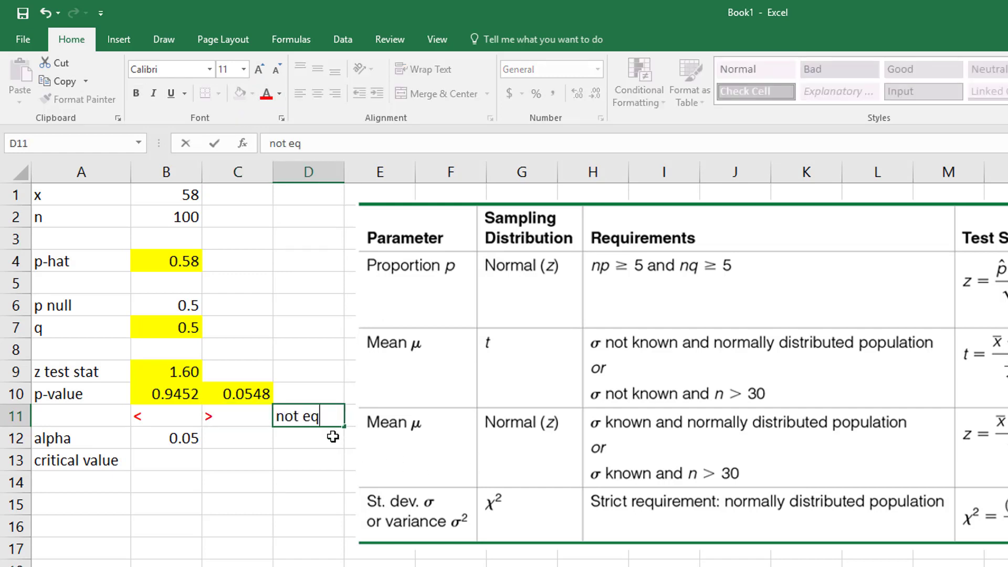
pyautogui.press('BackSpace')
pyautogui.press('BackSpace')
pyautogui.press('BackSpace')
pyautogui.press('BackSpace')
pyautogui.press('BackSpace')
pyautogui.press('BackSpace')
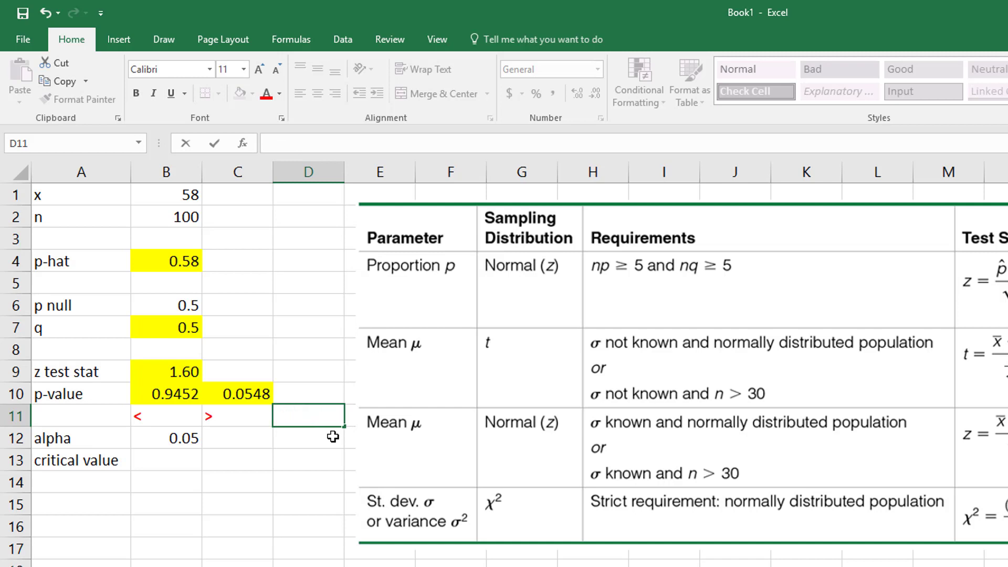
pyautogui.press('Escape')
pyautogui.write('nto')
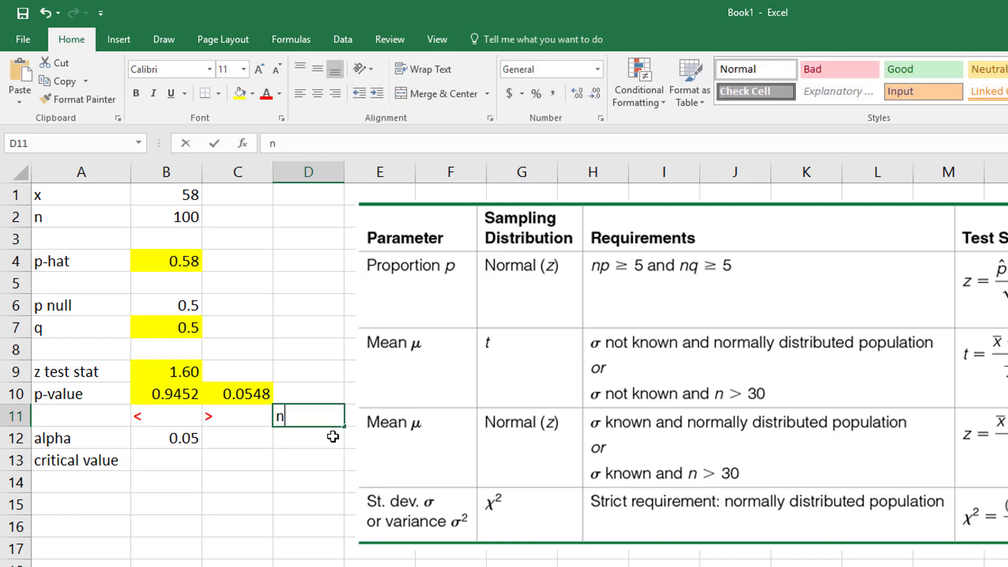
pyautogui.press('BackSpace')
pyautogui.press('BackSpace')
pyautogui.write('ot equal')
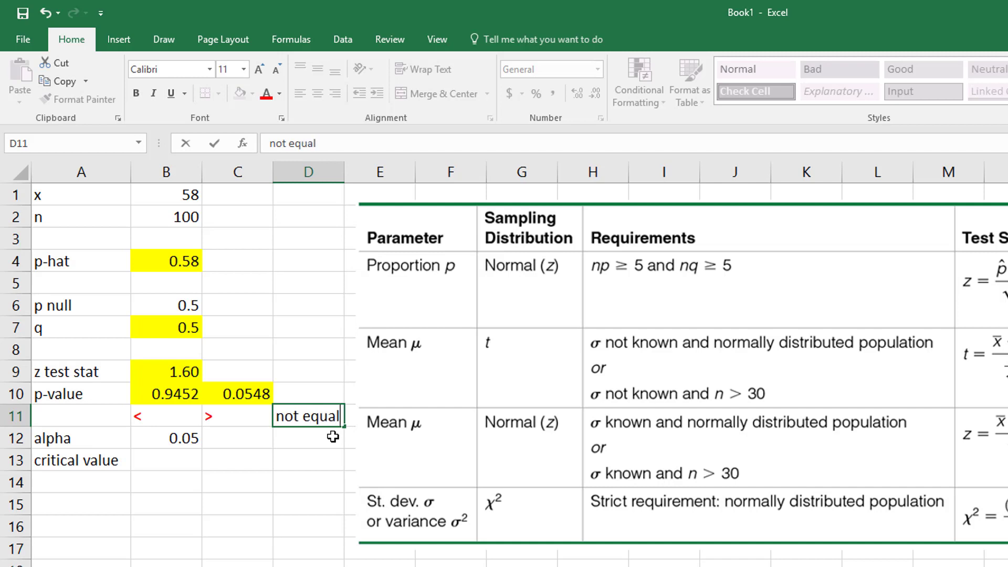
pyautogui.hotkey('shift', 'Return')
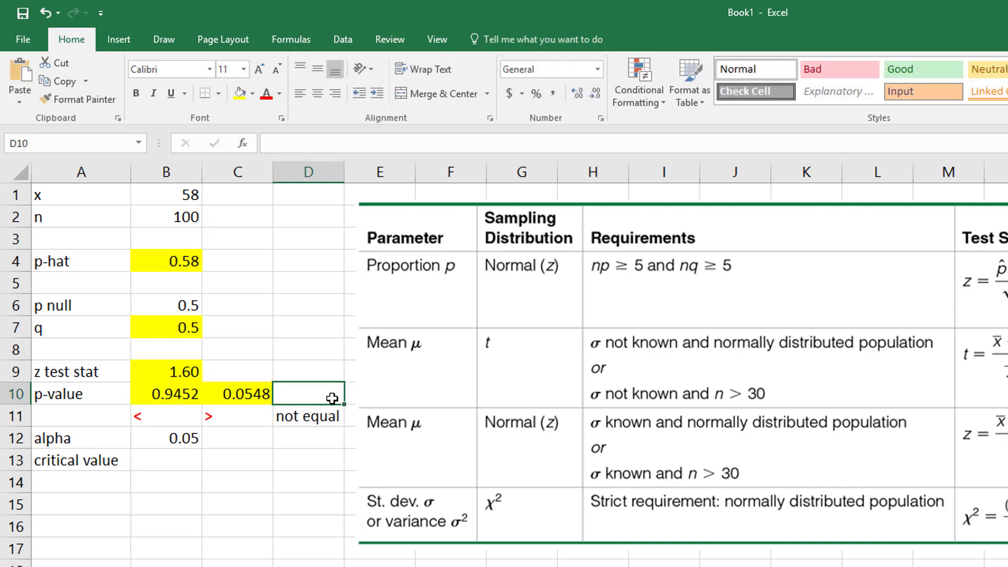
# Step: Calculate the two-tailed p-value in cell D10 with the formula =2*C10
pyautogui.write('=')
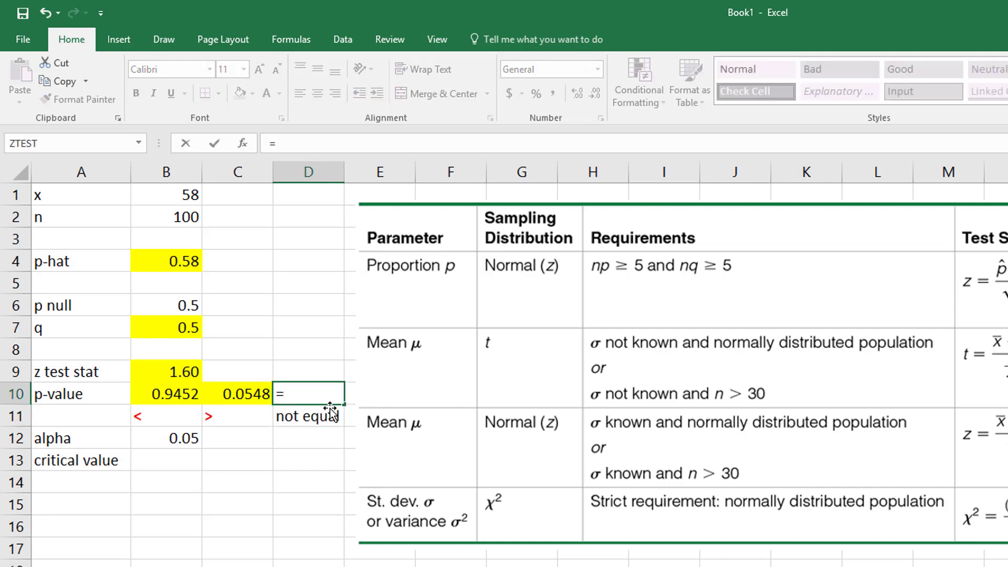
pyautogui.write('2*')
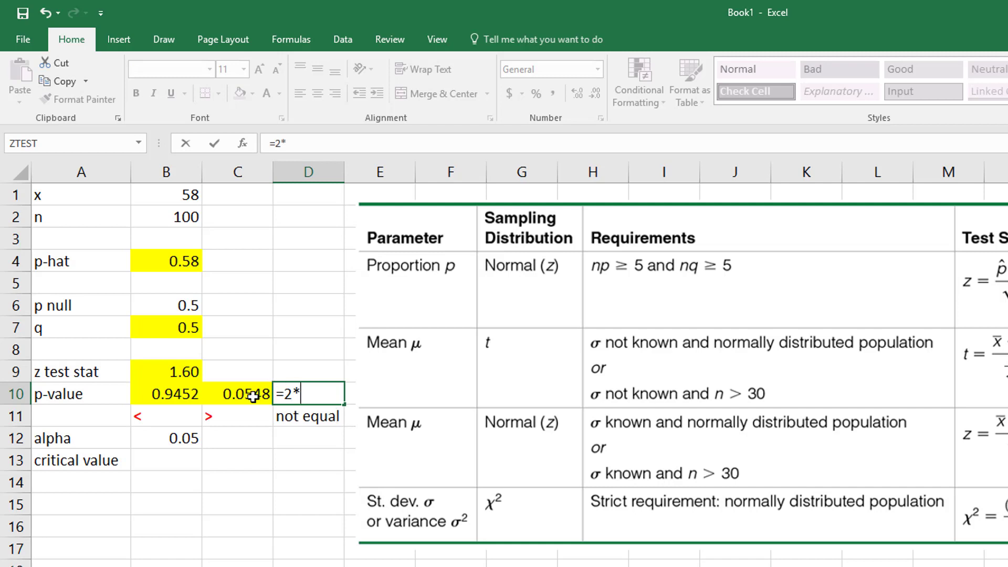
pyautogui.click(254, 396)
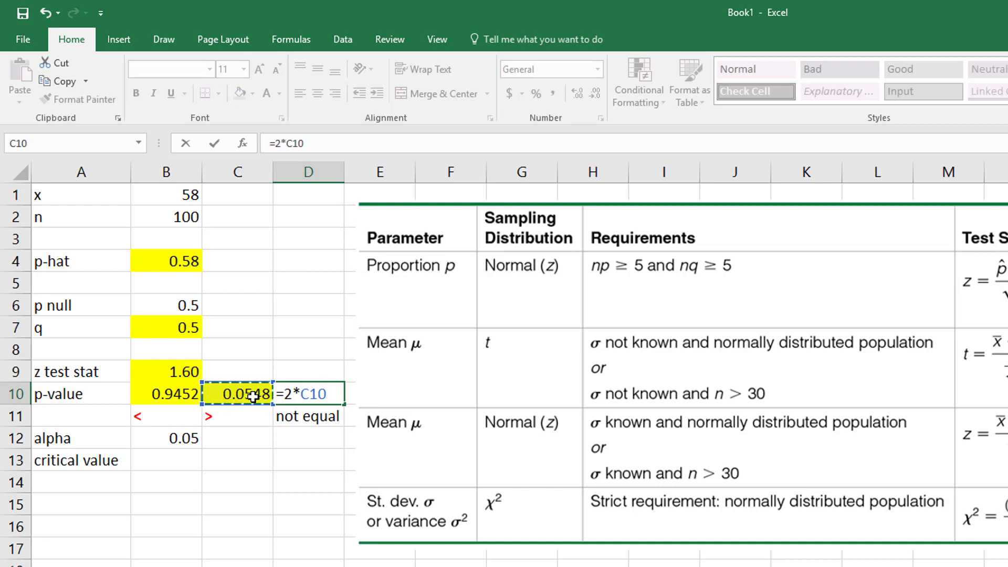
pyautogui.press('Return')
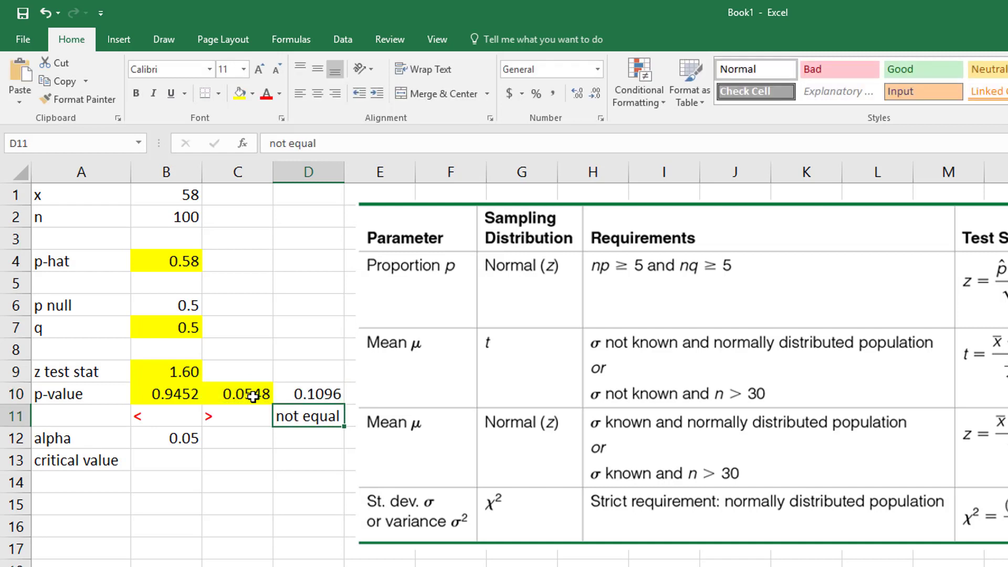
# Step: Colour the "not equal" label in D11 red and fill the two-tailed p-value in D10 with yellow
pyautogui.click(314, 393)
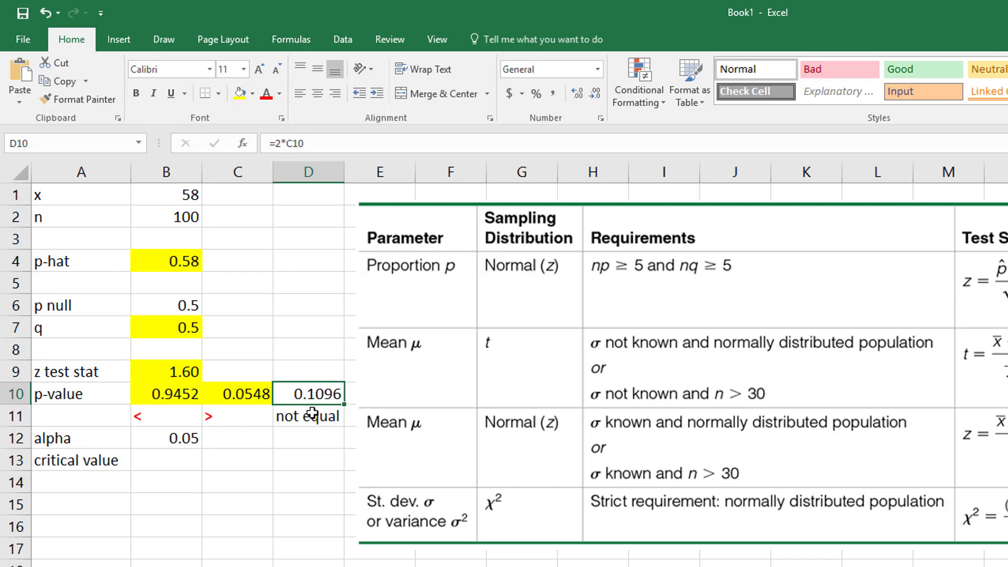
pyautogui.click(310, 415)
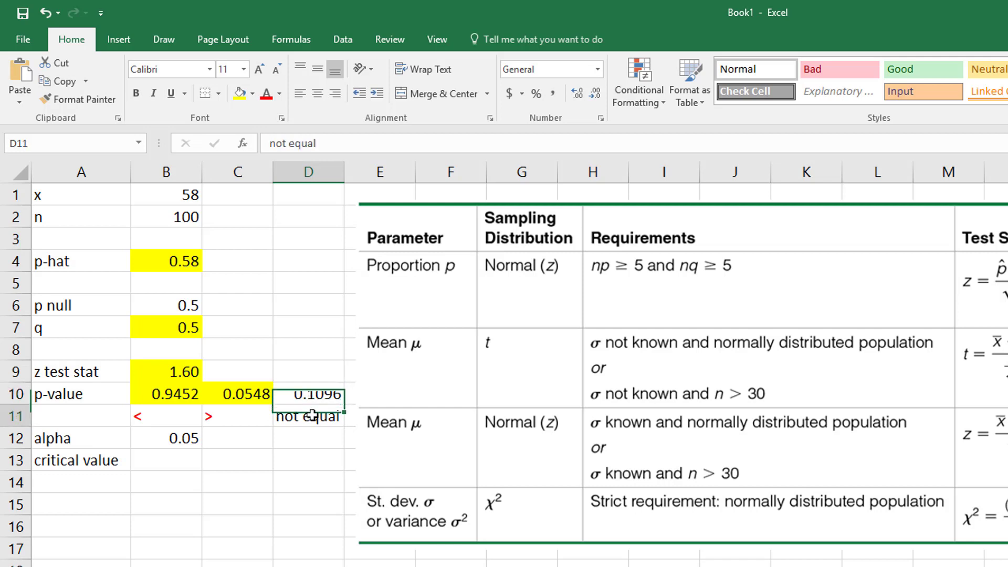
pyautogui.click(266, 93)
pyautogui.click(304, 392)
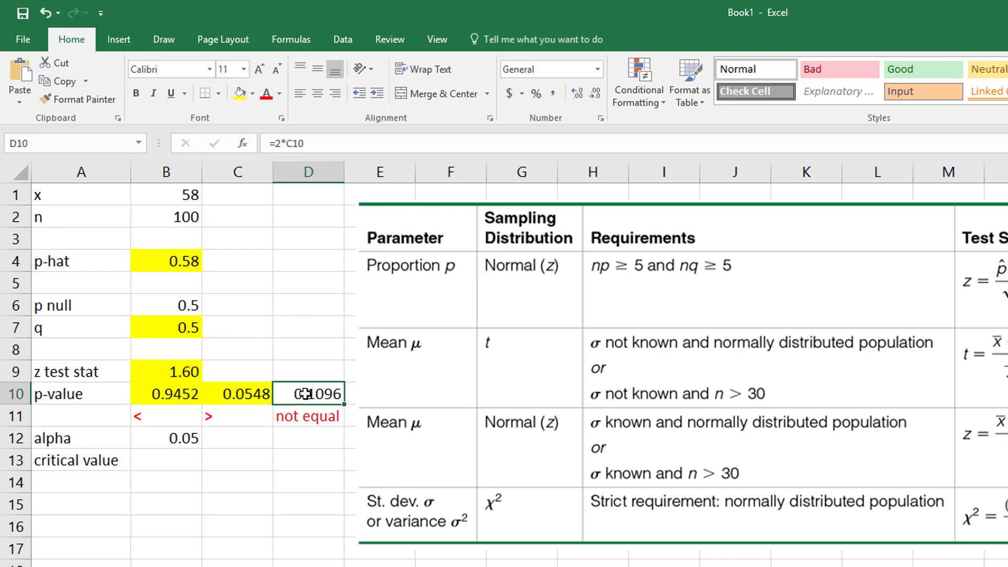
pyautogui.click(239, 93)
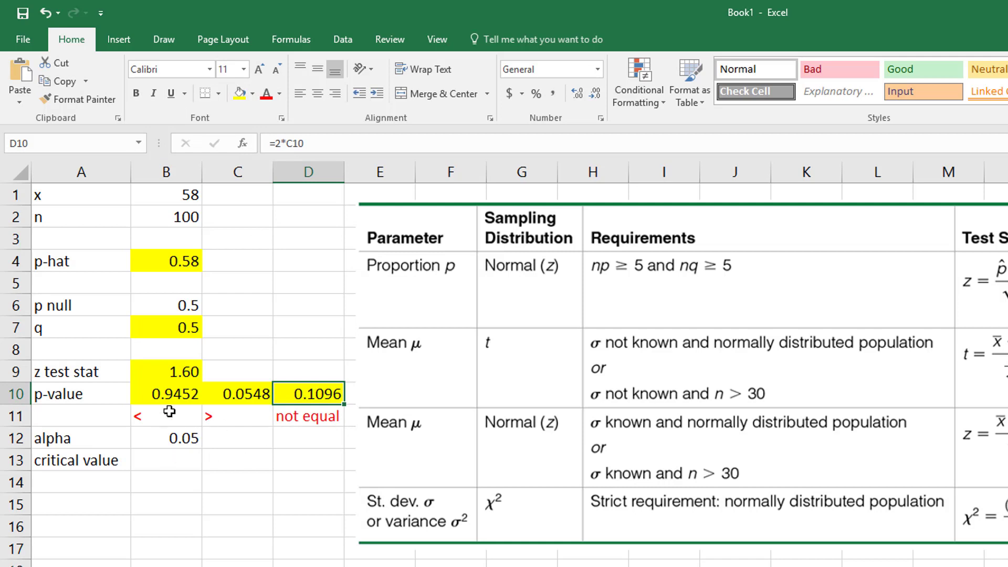
pyautogui.click(236, 393)
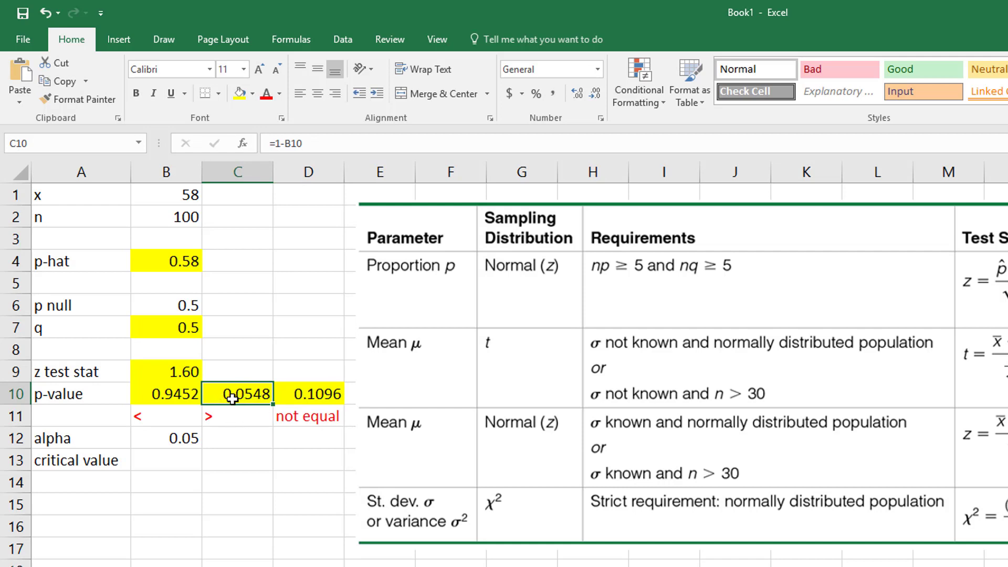
pyautogui.click(168, 435)
pyautogui.click(241, 391)
pyautogui.click(174, 374)
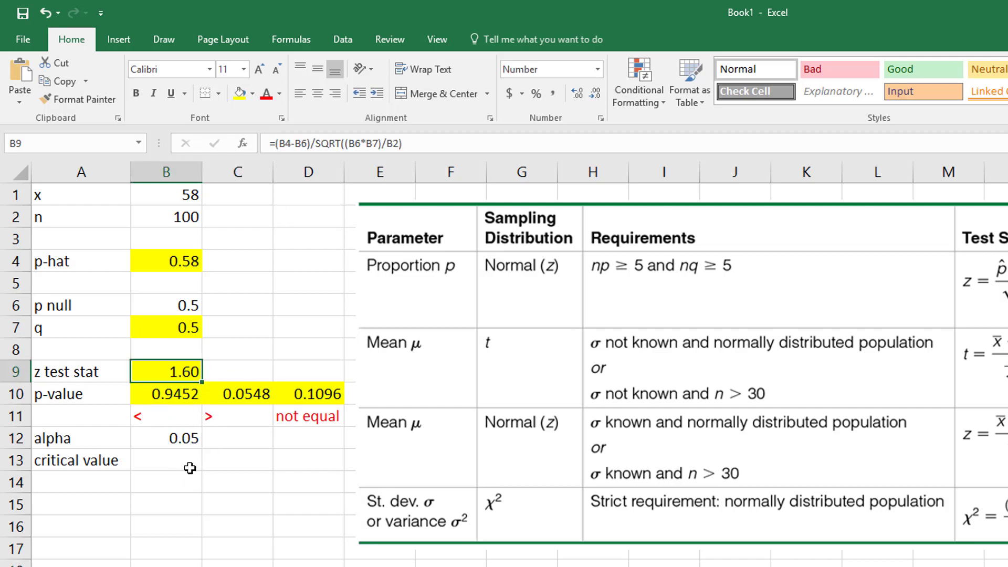
# Step: Calculate the critical value in cell B13 from alpha with the formula =NORM.S.INV(B12)
pyautogui.click(174, 462)
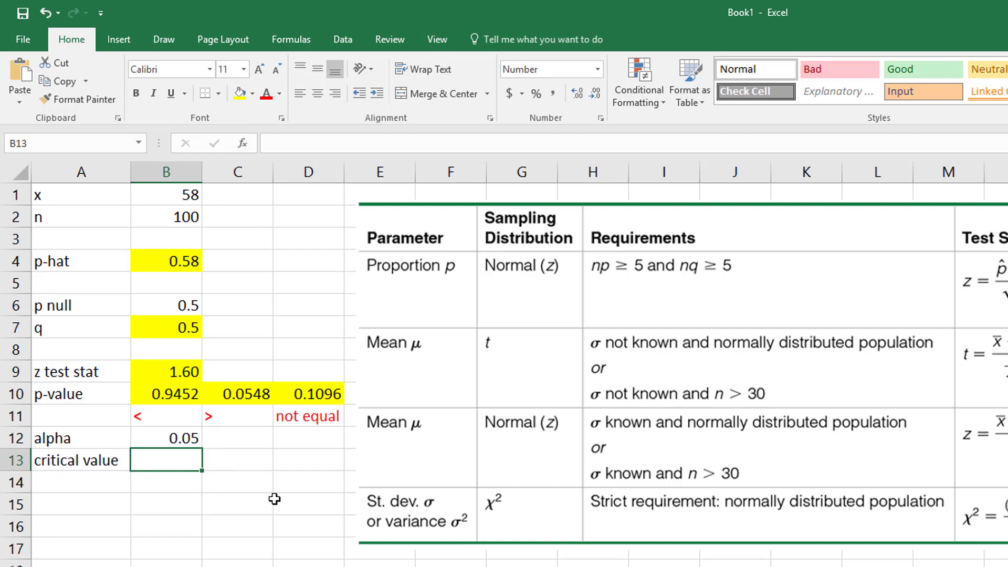
pyautogui.write('=')
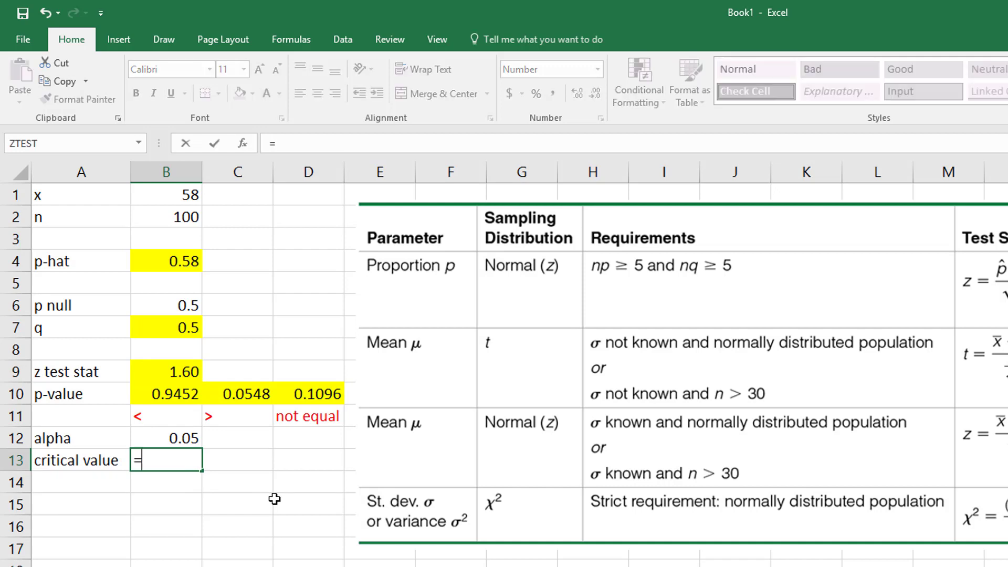
pyautogui.write('NORM.')
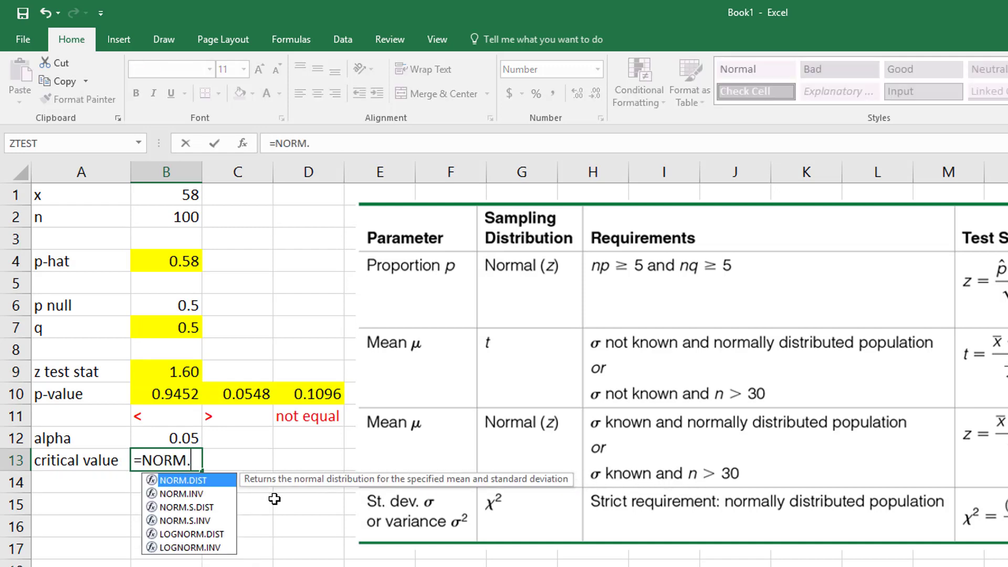
pyautogui.write('S.DIST')
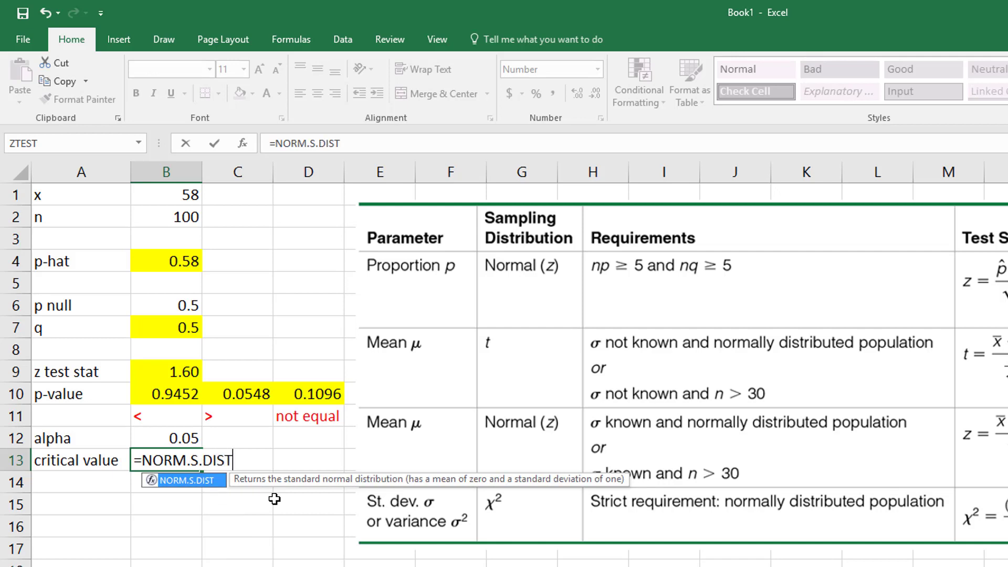
pyautogui.press('BackSpace')
pyautogui.press('BackSpace')
pyautogui.press('BackSpace')
pyautogui.press('BackSpace')
pyautogui.write('INV(')
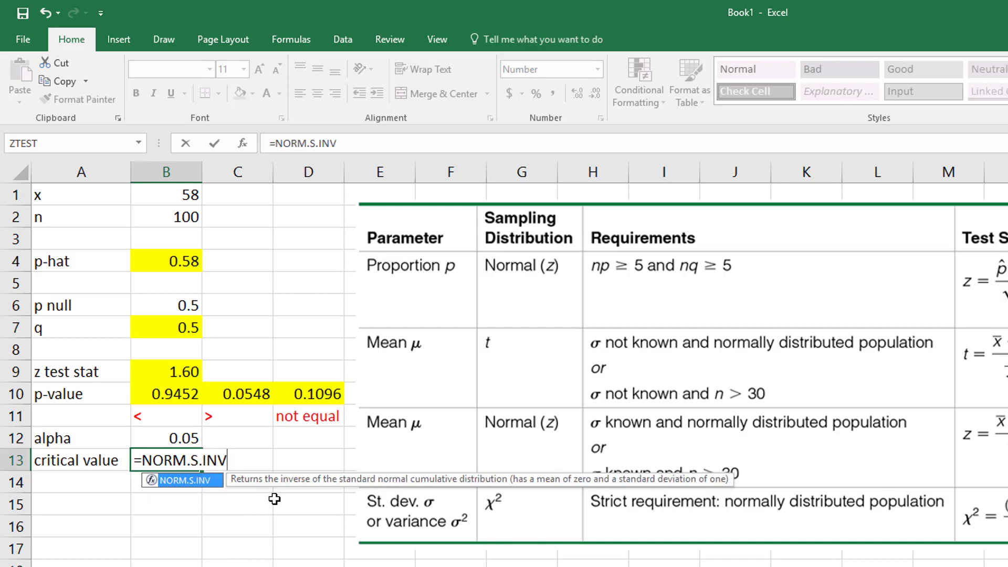
pyautogui.click(183, 438)
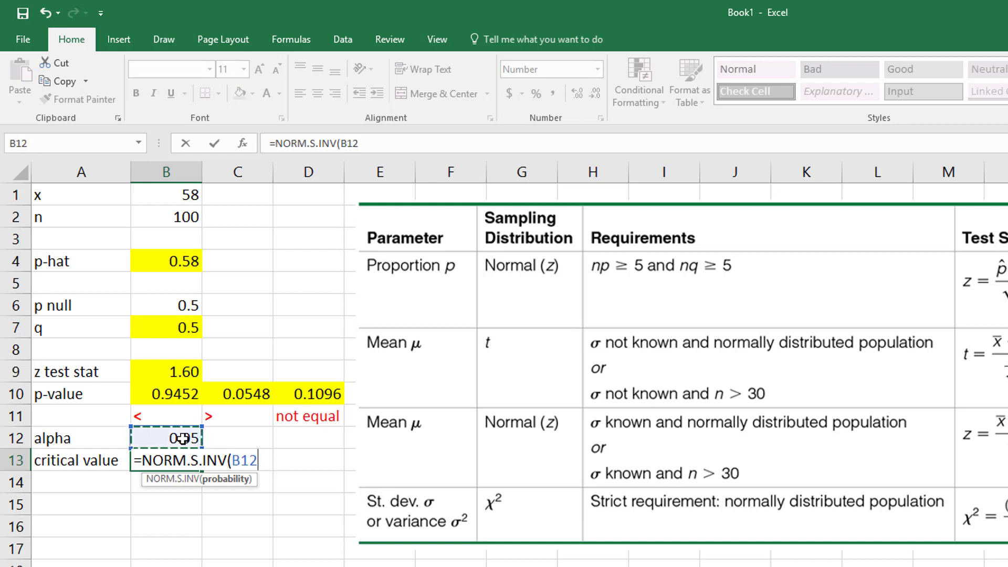
pyautogui.write(')')
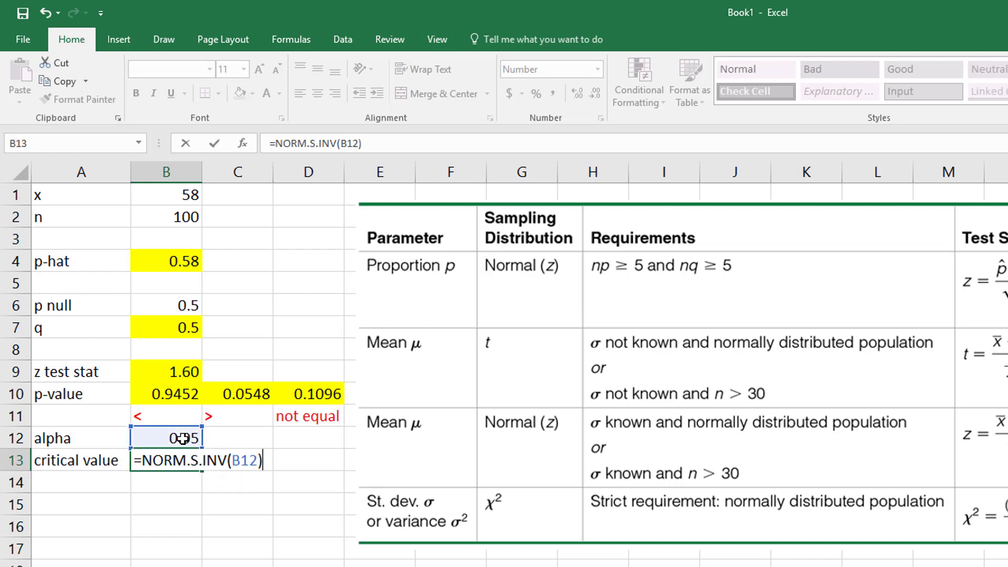
pyautogui.press('Return')
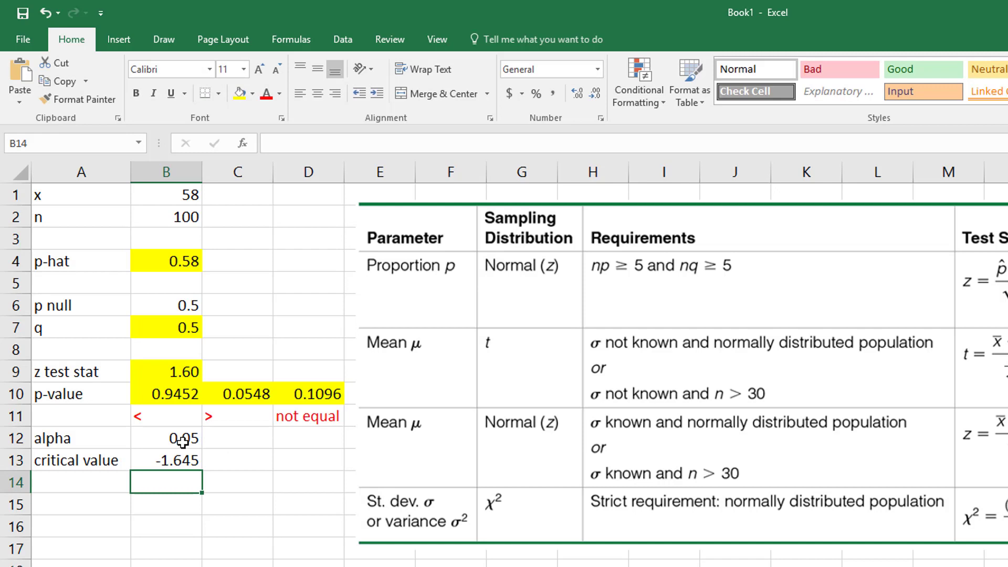
# Step: Fill the z test statistic in B9 and the critical value in B13 with the same light gold colour
pyautogui.click(184, 461)
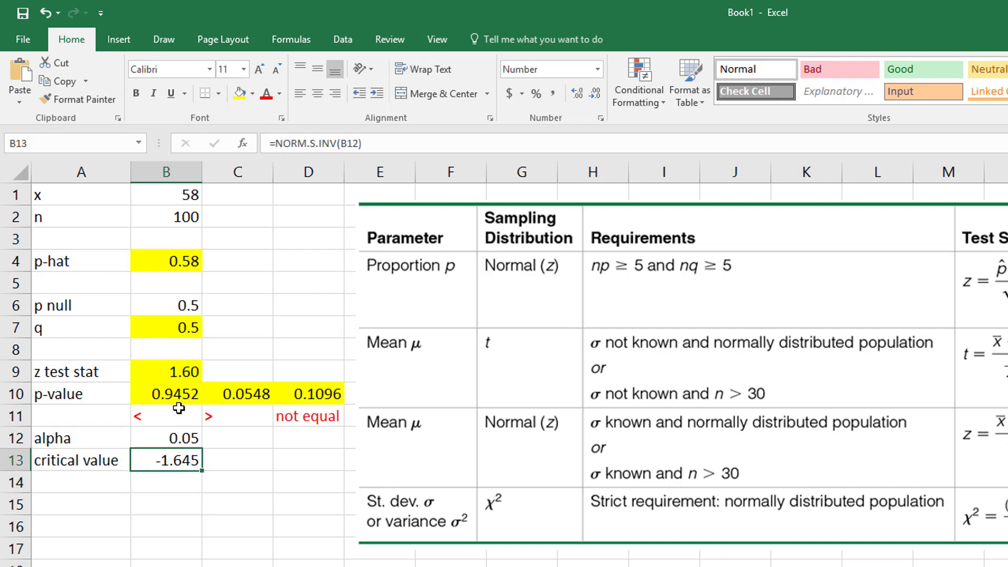
pyautogui.click(165, 371)
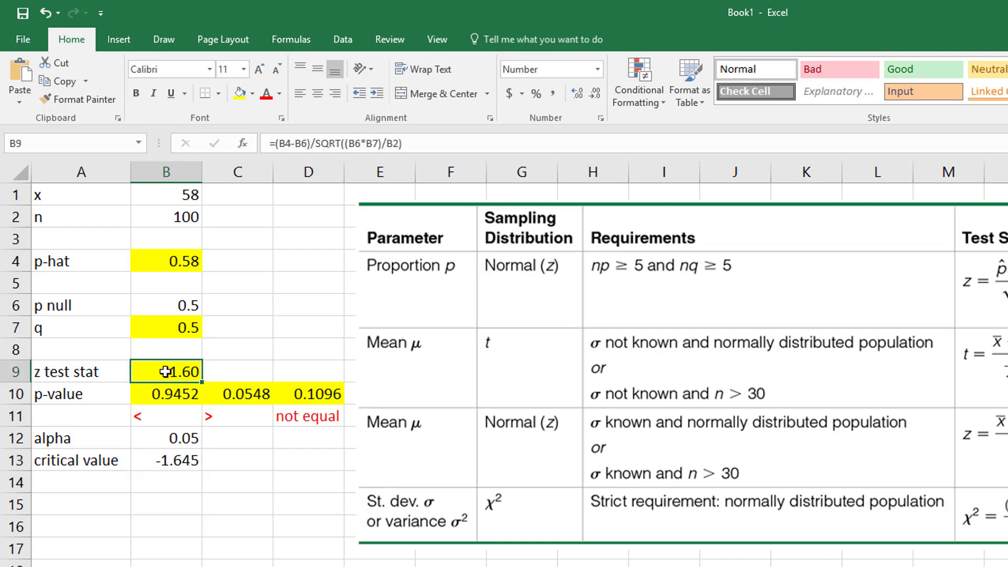
pyautogui.click(255, 95)
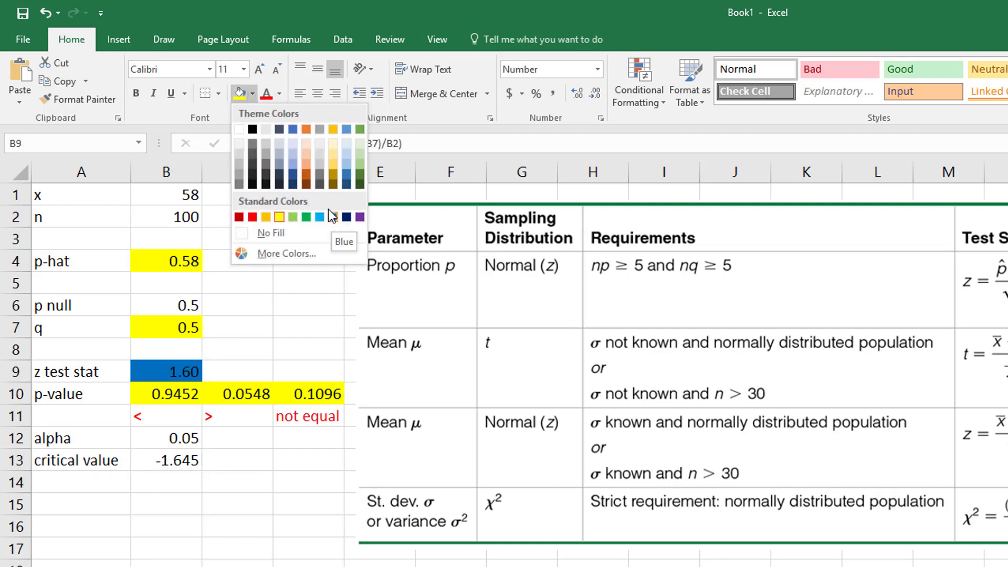
pyautogui.click(332, 154)
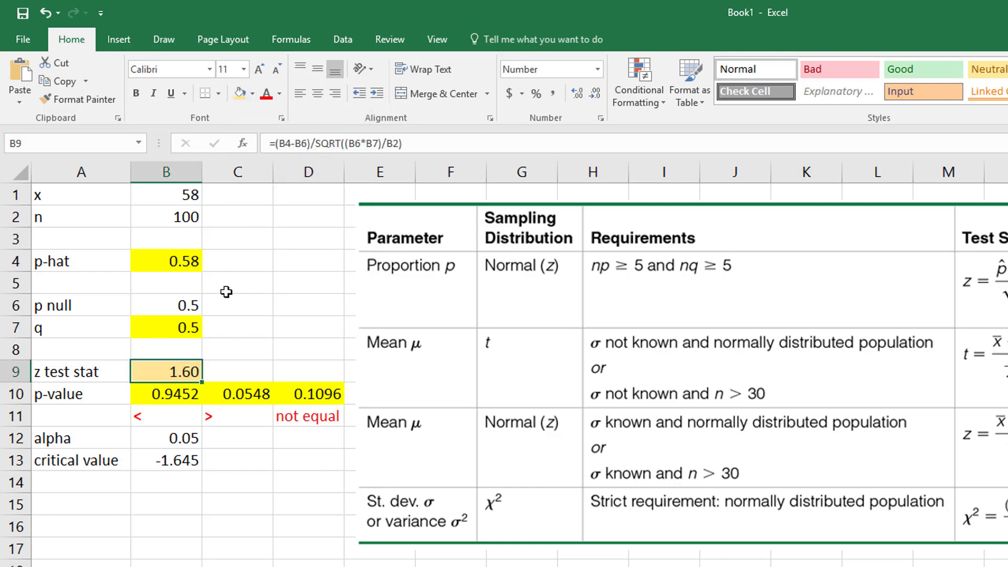
pyautogui.click(172, 458)
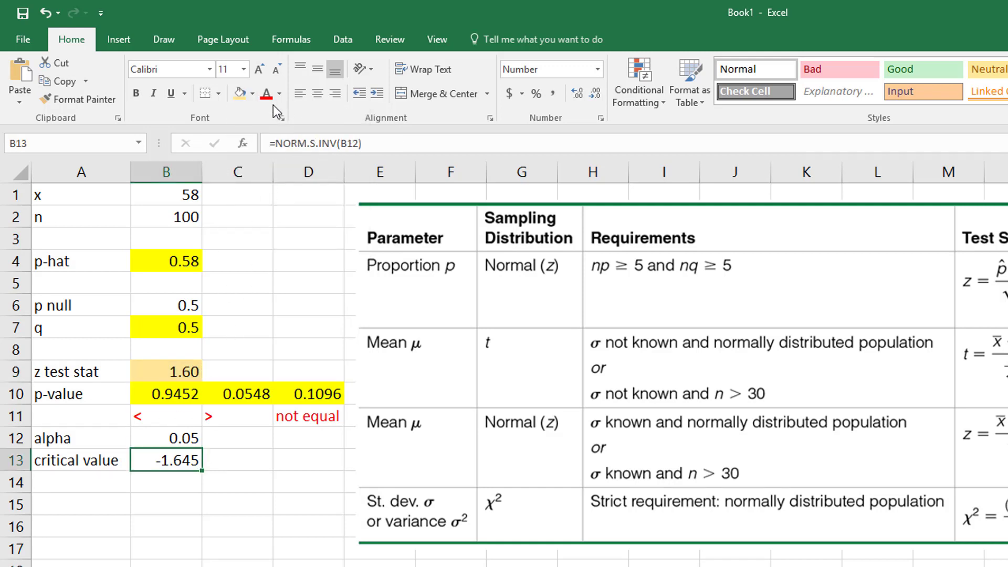
pyautogui.click(241, 93)
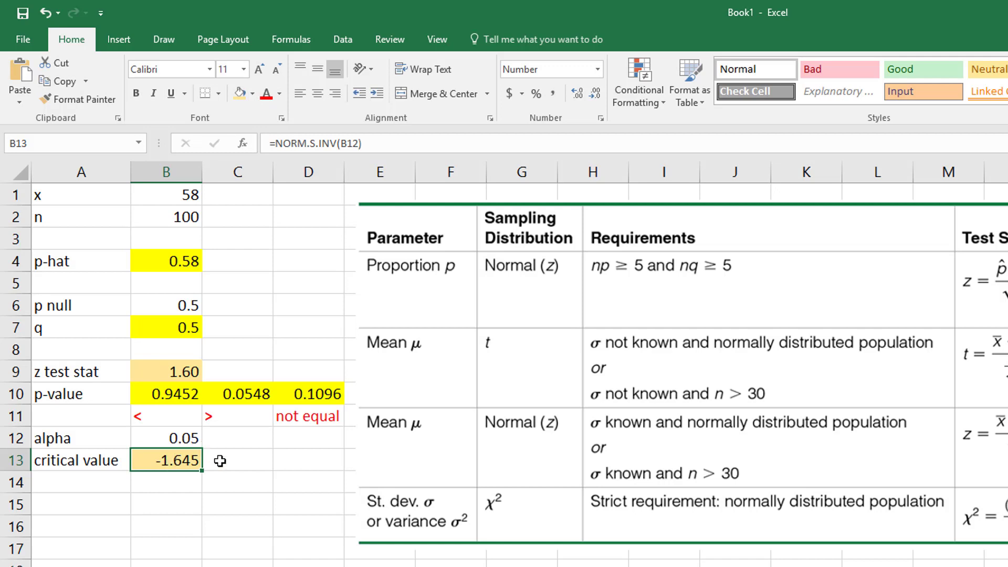
# Step: Copy the "<" and ">" labels from B11:C11 into B14:C14 beneath the critical value row
pyautogui.click(186, 491)
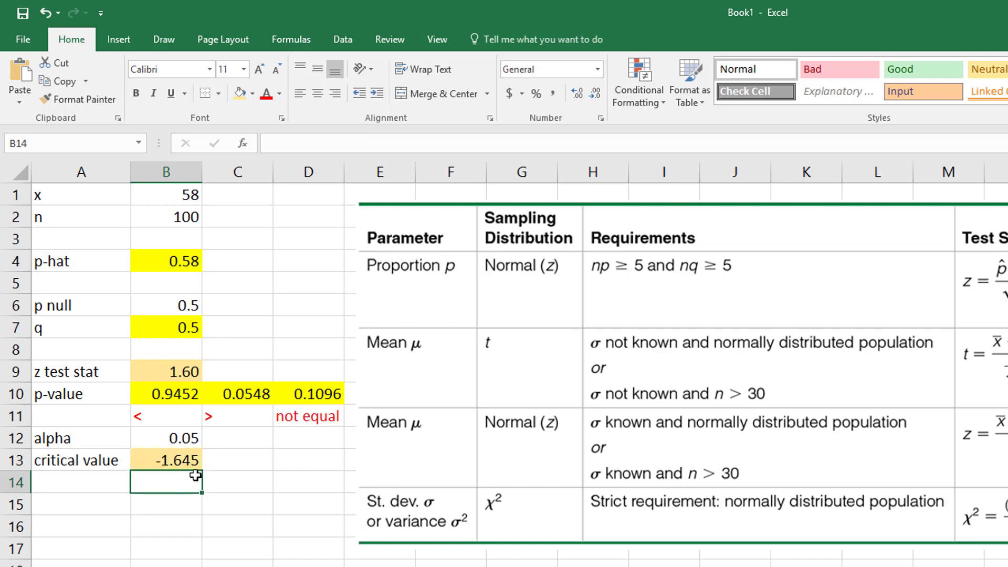
pyautogui.moveTo(183, 417); pyautogui.dragTo(256, 415)
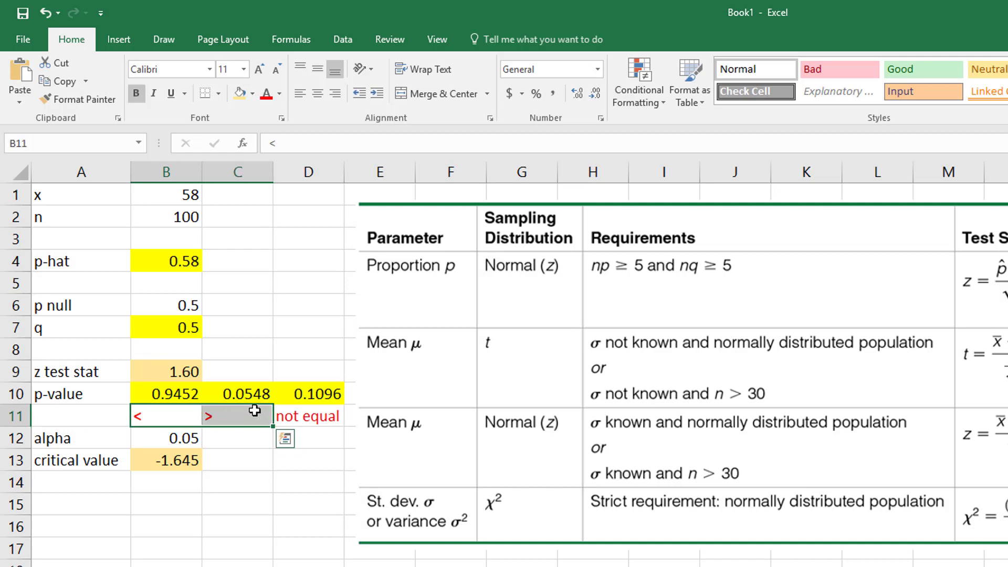
pyautogui.hotkey('ctrl', 'c')
pyautogui.click(183, 483)
pyautogui.hotkey('ctrl', 'v')
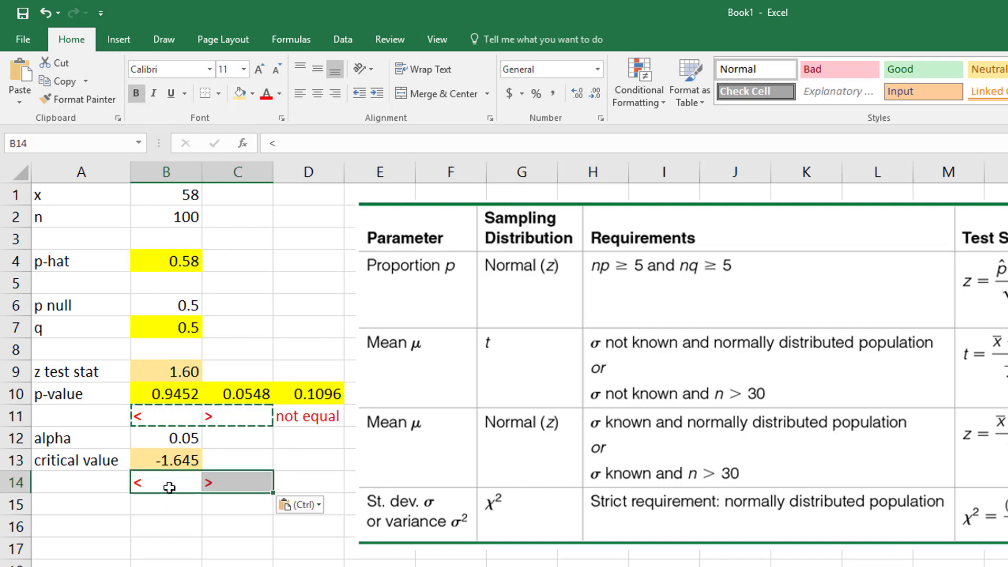
pyautogui.click(169, 462)
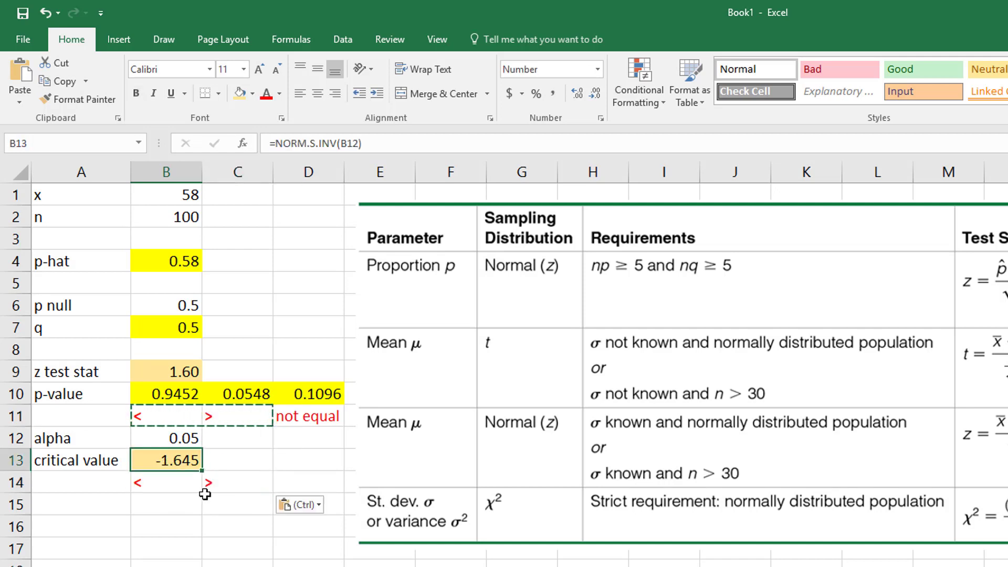
# Step: Calculate the right-tailed critical value in cell C13 from alpha with the formula =NORM.S.INV(1-B12)
pyautogui.click(231, 457)
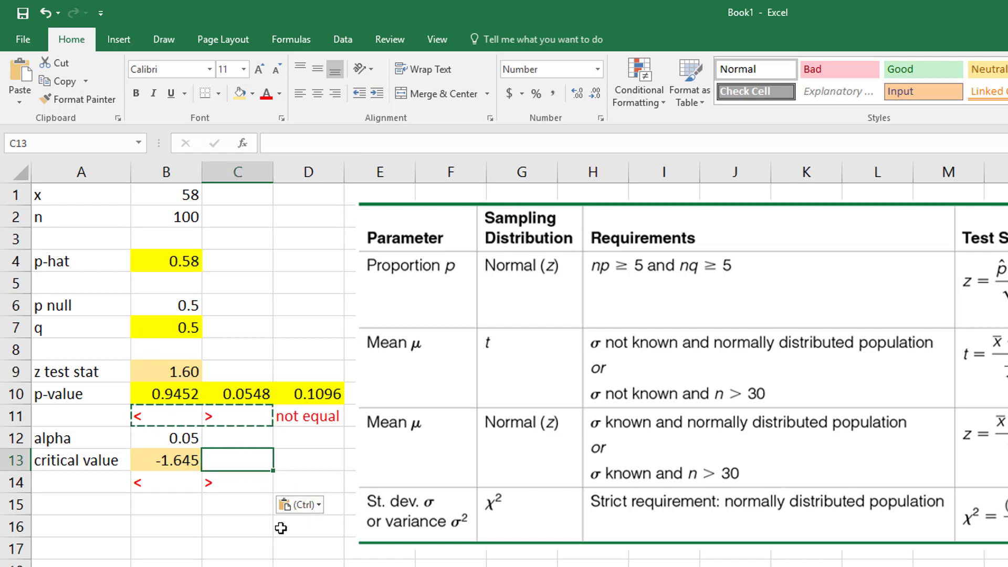
pyautogui.write('=10')
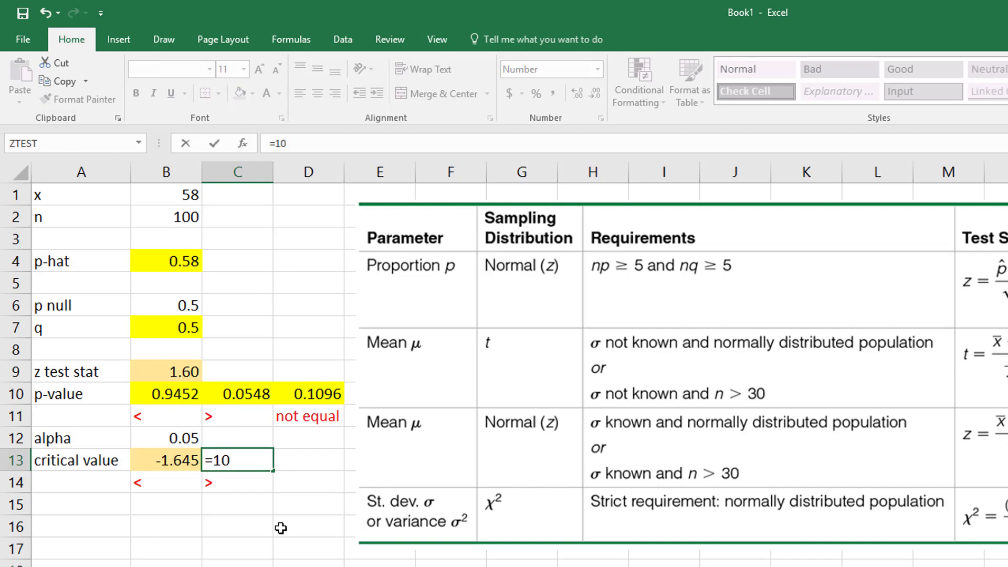
pyautogui.press('BackSpace')
pyautogui.write('-NORM')
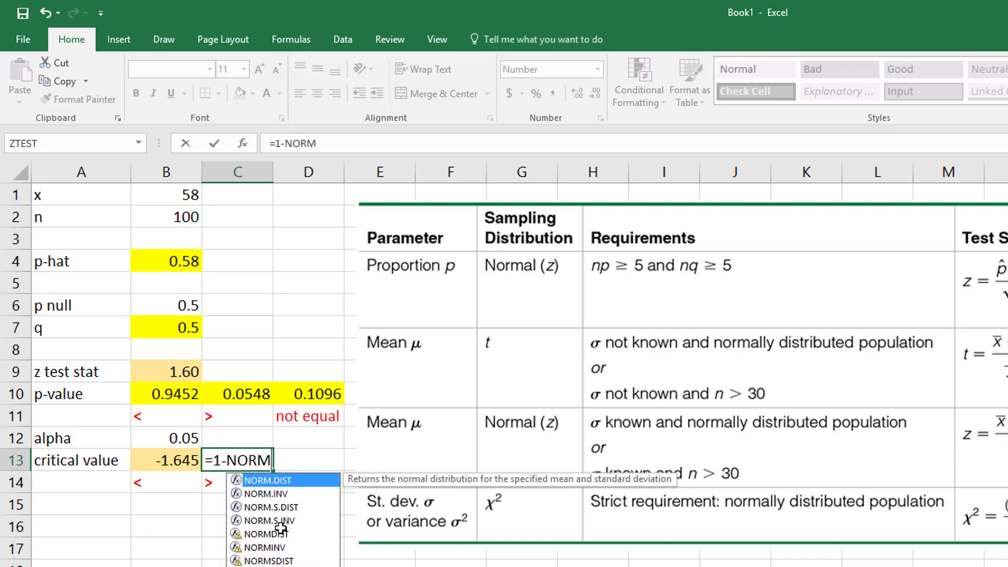
pyautogui.write('.S.INV(')
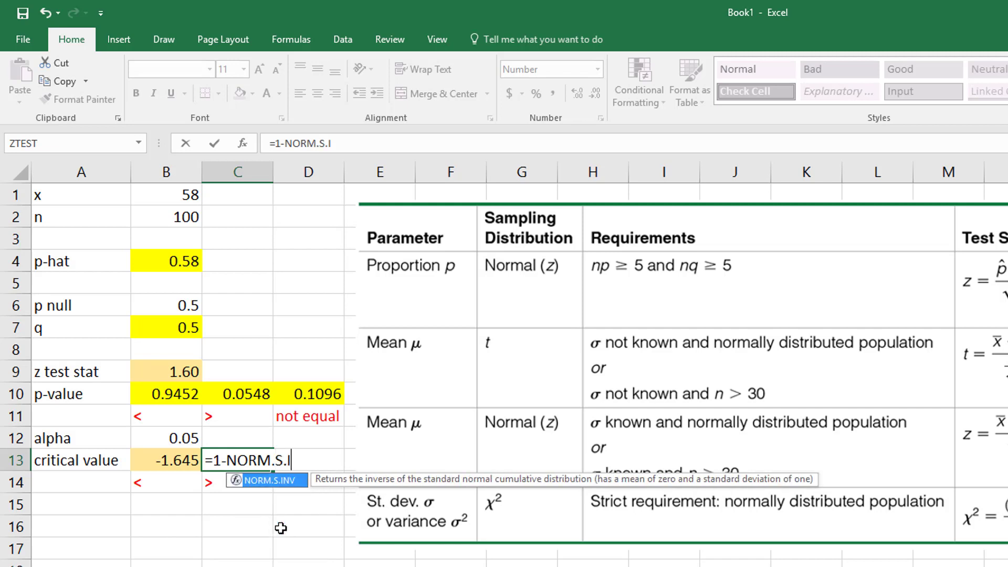
pyautogui.click(172, 437)
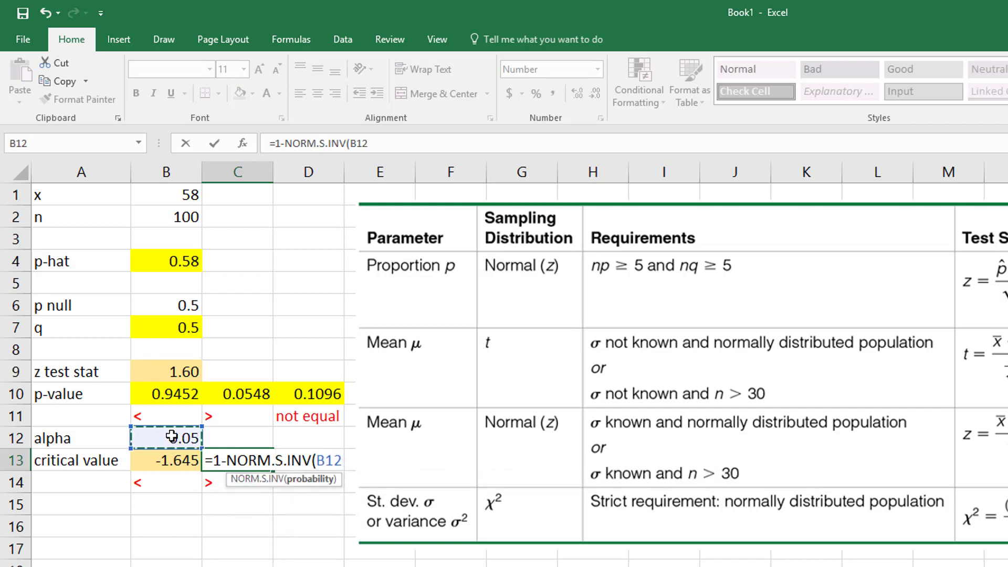
pyautogui.click(235, 458)
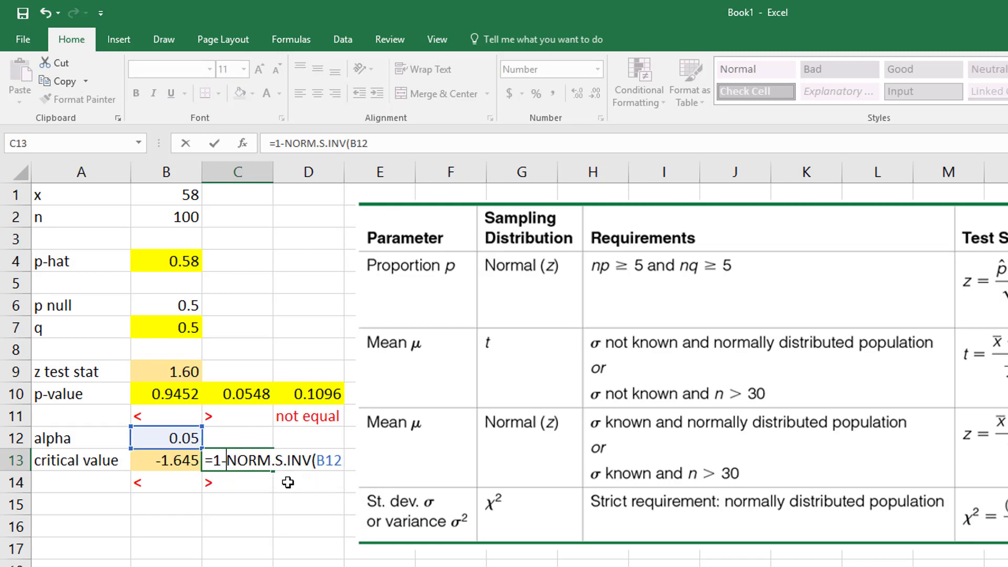
pyautogui.press('BackSpace')
pyautogui.press('BackSpace')
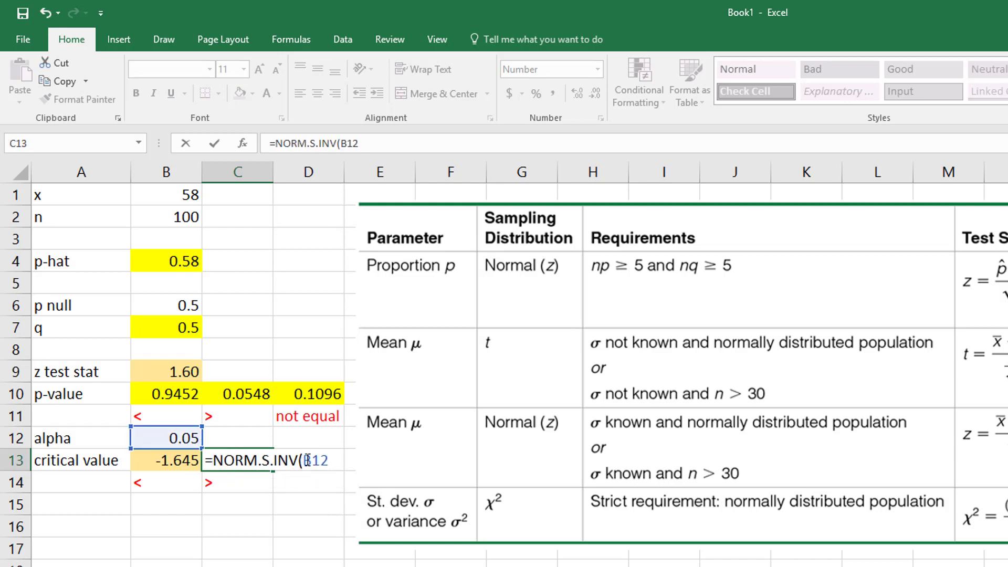
pyautogui.click(303, 460)
pyautogui.write('1-')
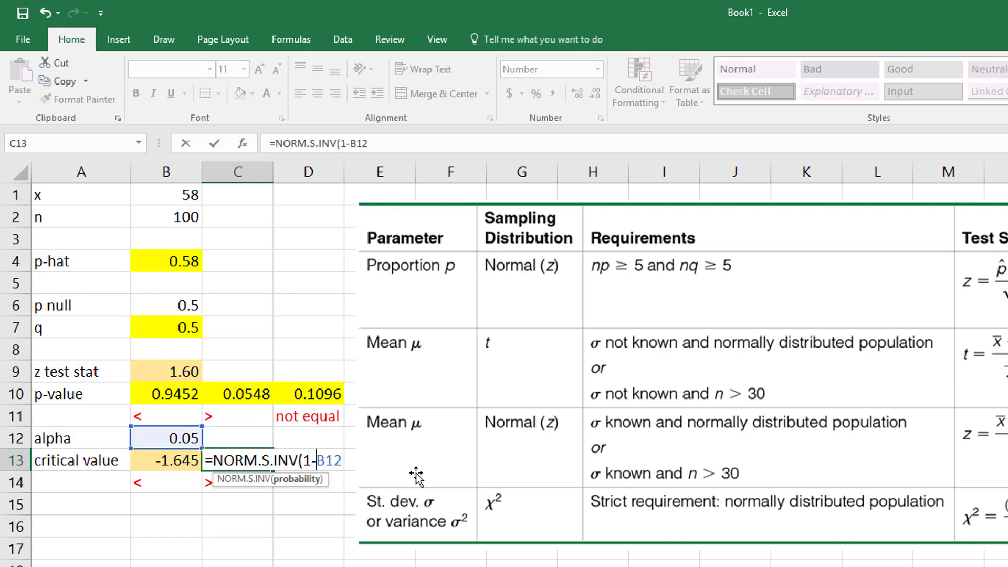
pyautogui.press('Right')
pyautogui.press('Right')
pyautogui.press('Right')
pyautogui.write(')')
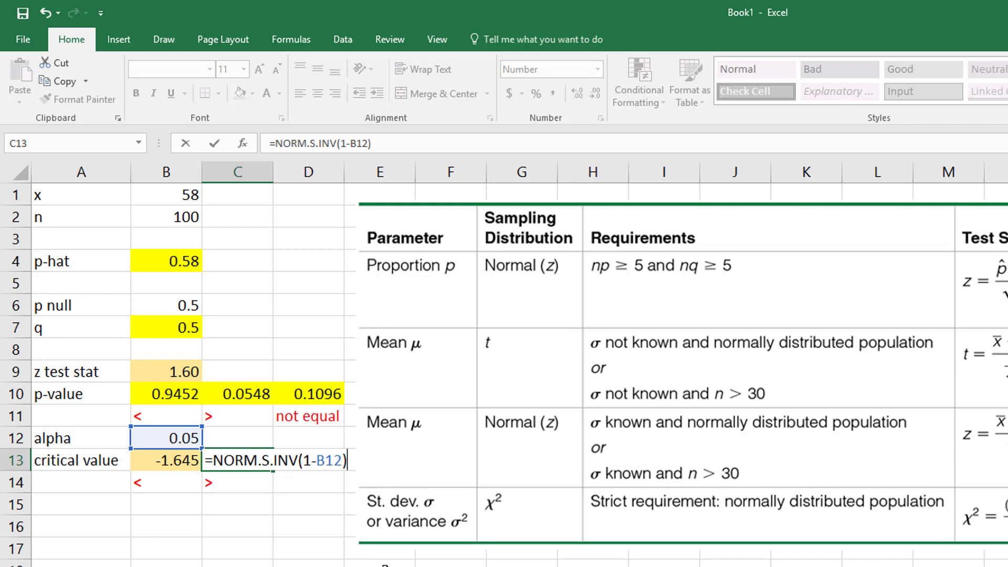
pyautogui.press('Return')
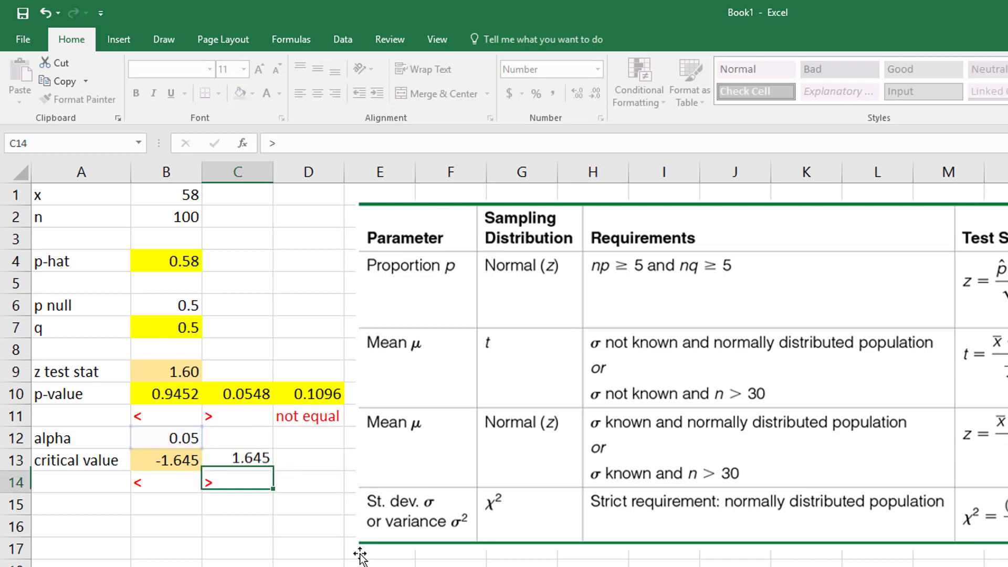
# Step: Fill the right-tailed critical value in C13 and the empty cell D13 with the same light gold colour
pyautogui.click(247, 462)
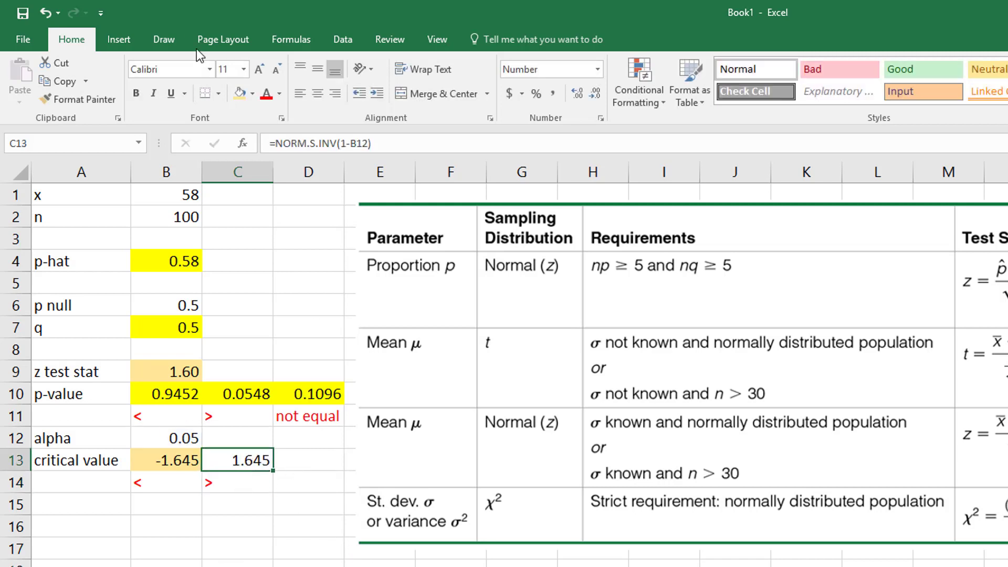
pyautogui.click(240, 94)
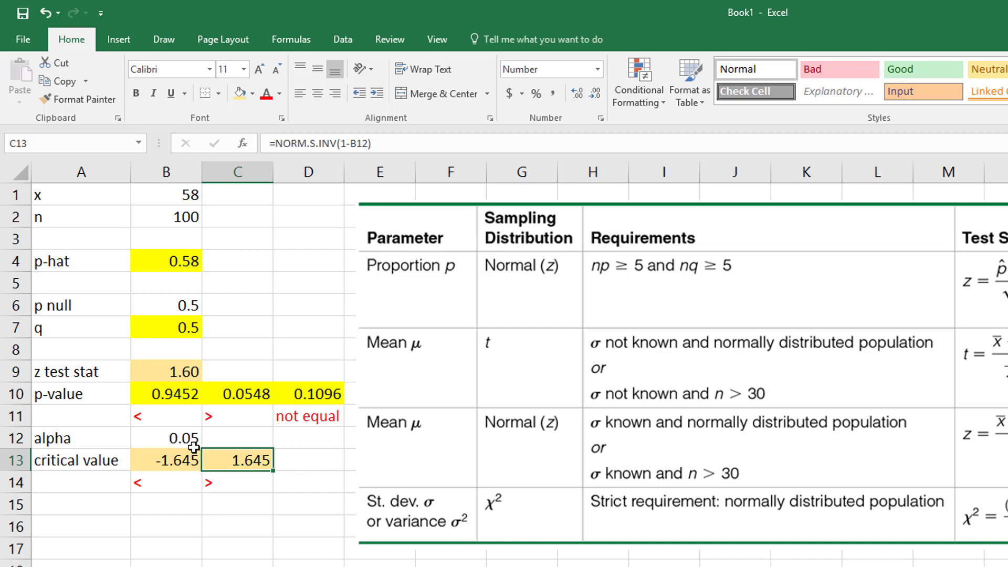
pyautogui.click(300, 459)
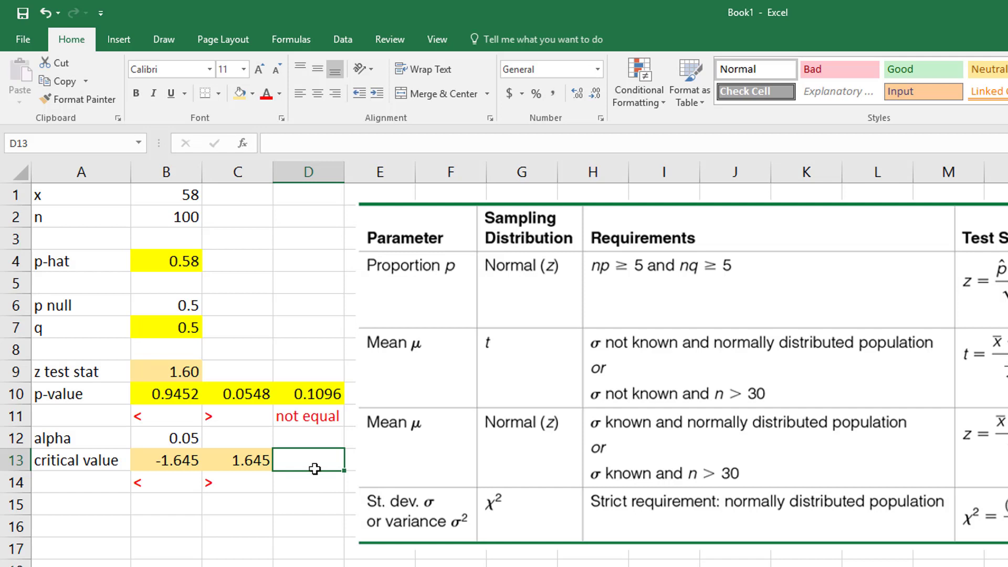
pyautogui.click(242, 94)
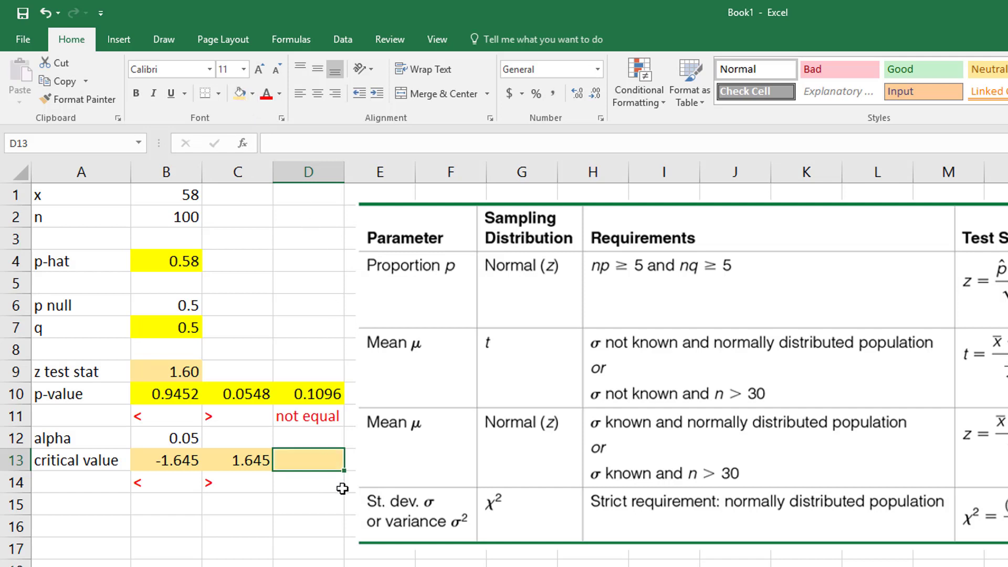
# Step: Calculate the negative two-tailed critical value in cell D13 with the formula =NORM.S.INV(B12/2)
pyautogui.write('=')
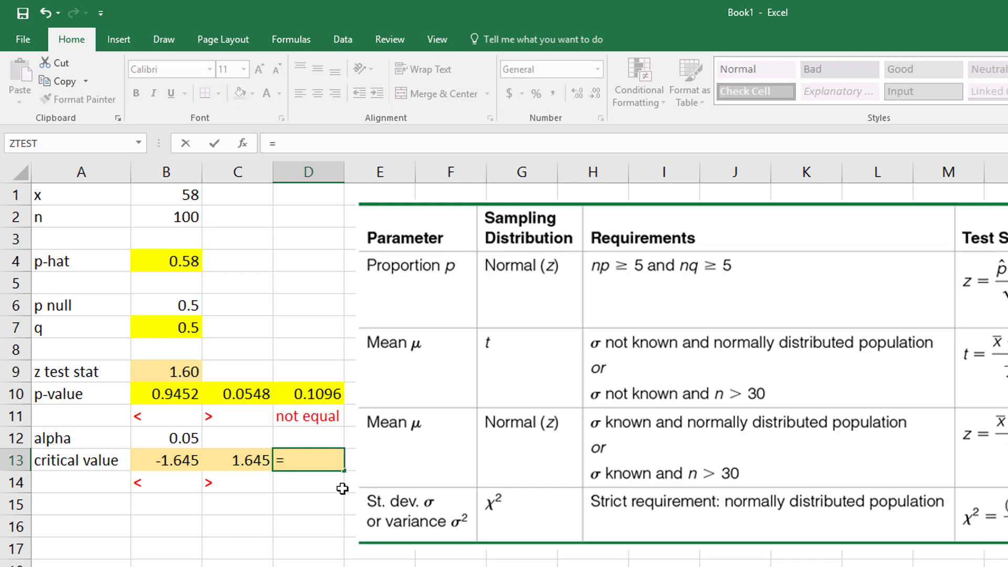
pyautogui.write('NORM.S')
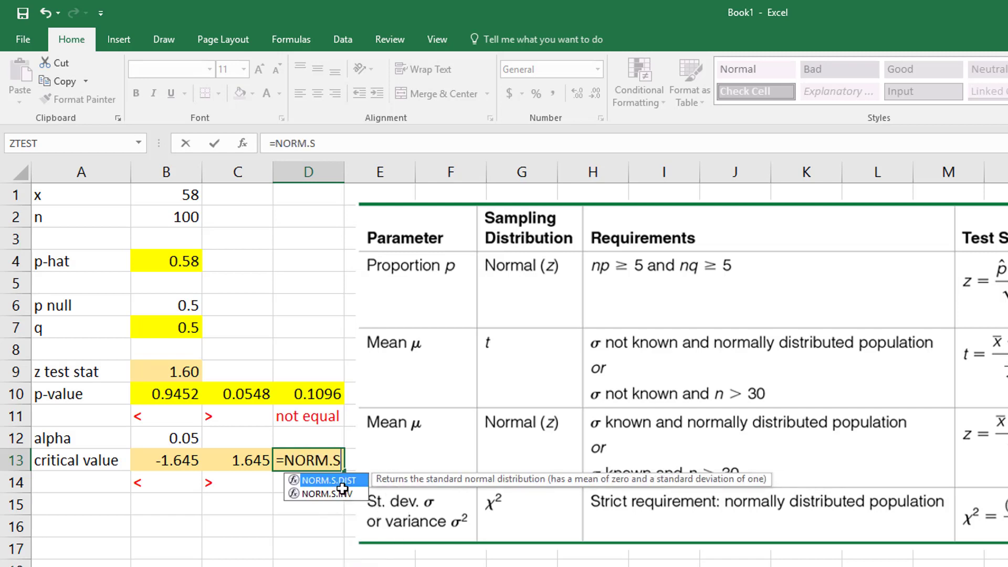
pyautogui.write('.INV(')
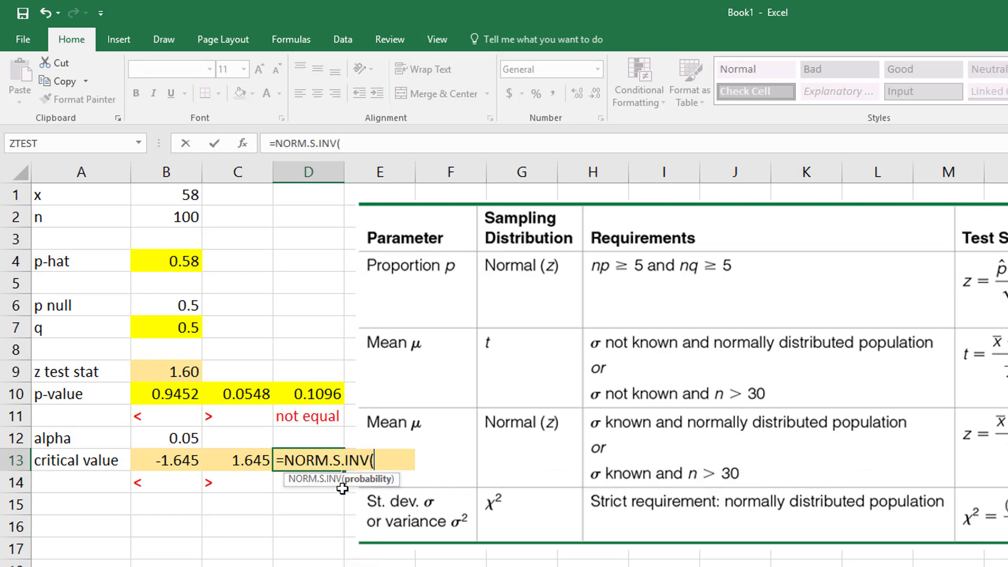
pyautogui.click(187, 439)
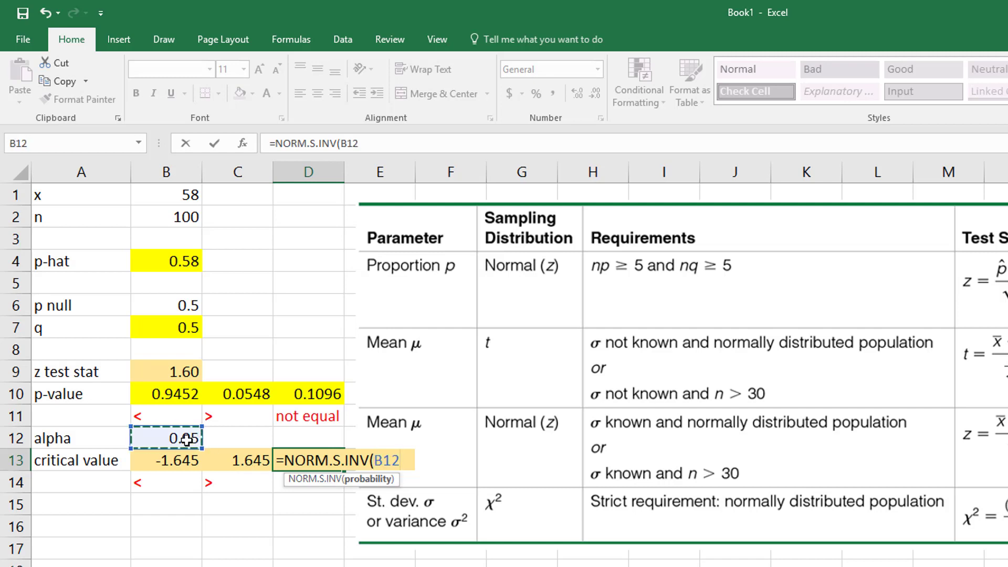
pyautogui.write('/2)')
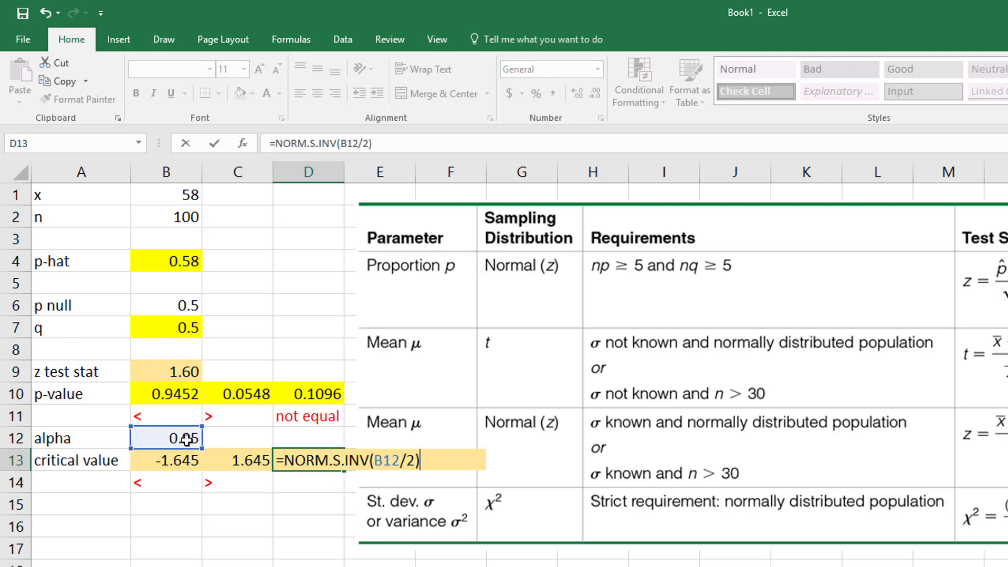
pyautogui.press('Return')
pyautogui.click(315, 465)
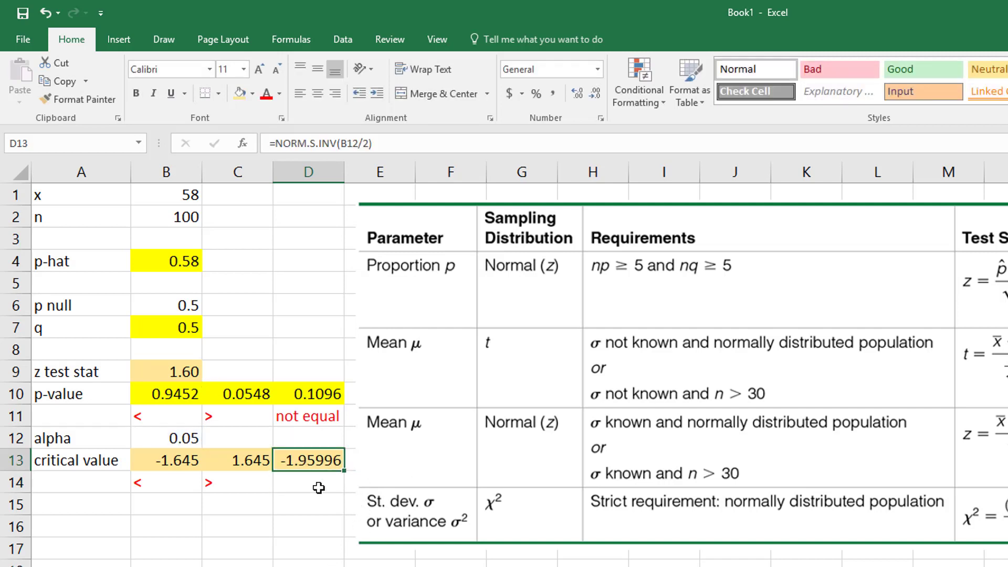
# Step: Copy the "not equal" label from D11 into D15
pyautogui.click(312, 418)
pyautogui.hotkey('ctrl', 'c')
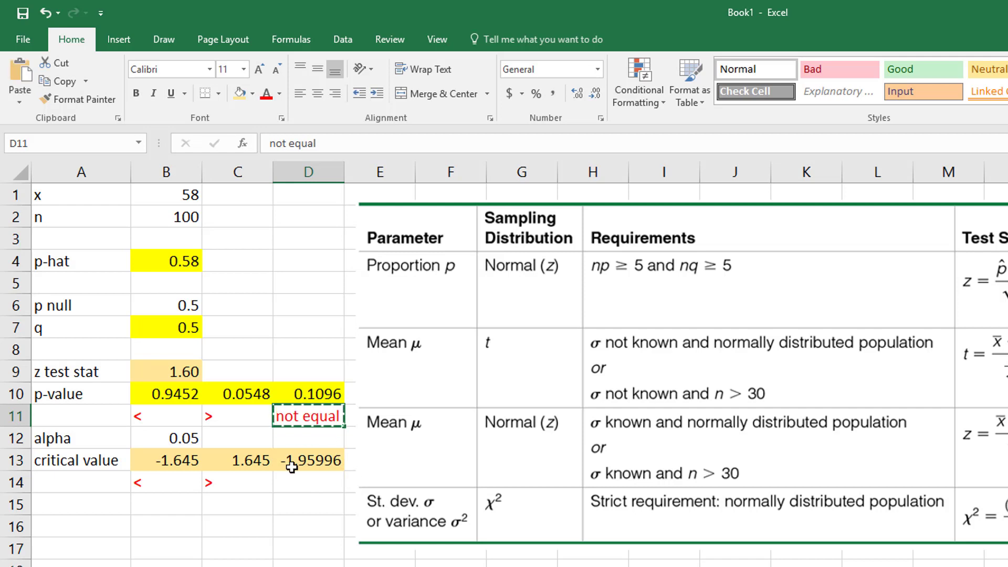
pyautogui.click(301, 504)
pyautogui.hotkey('ctrl', 'v')
# Step: Calculate the positive two-tailed critical value in cell D14 with the formula =ABS(D13) and fill it with light gold
pyautogui.click(309, 480)
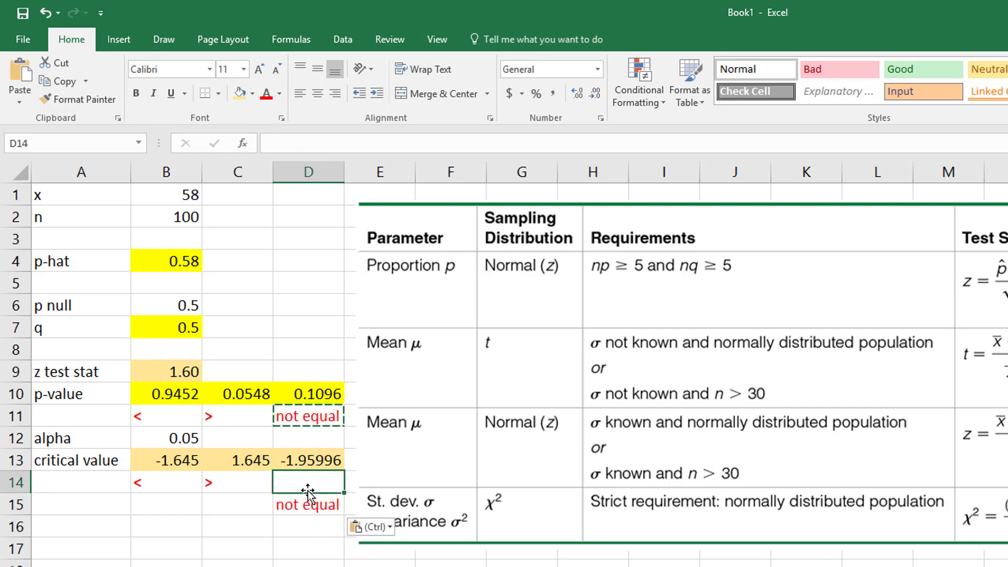
pyautogui.write('=')
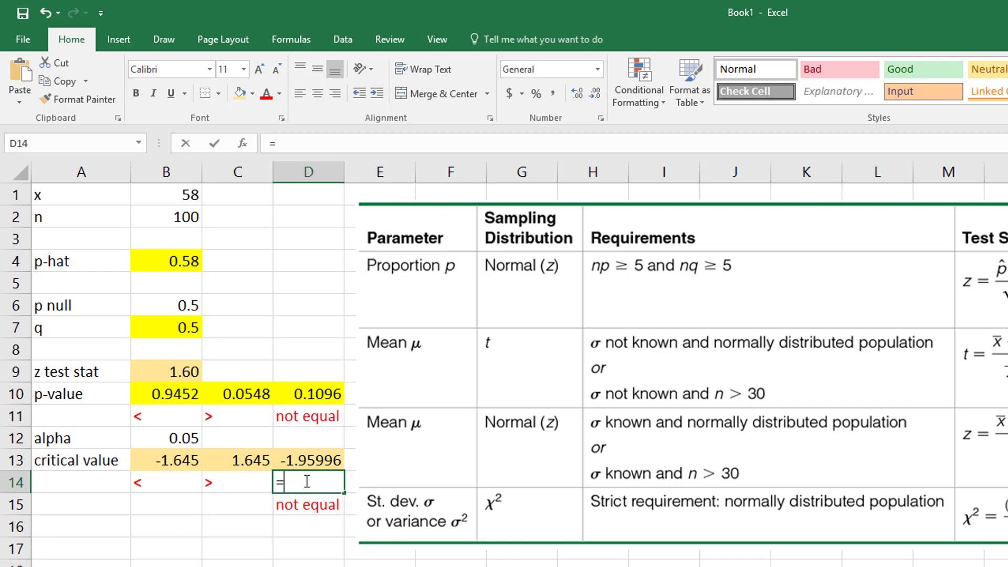
pyautogui.write('ABS')
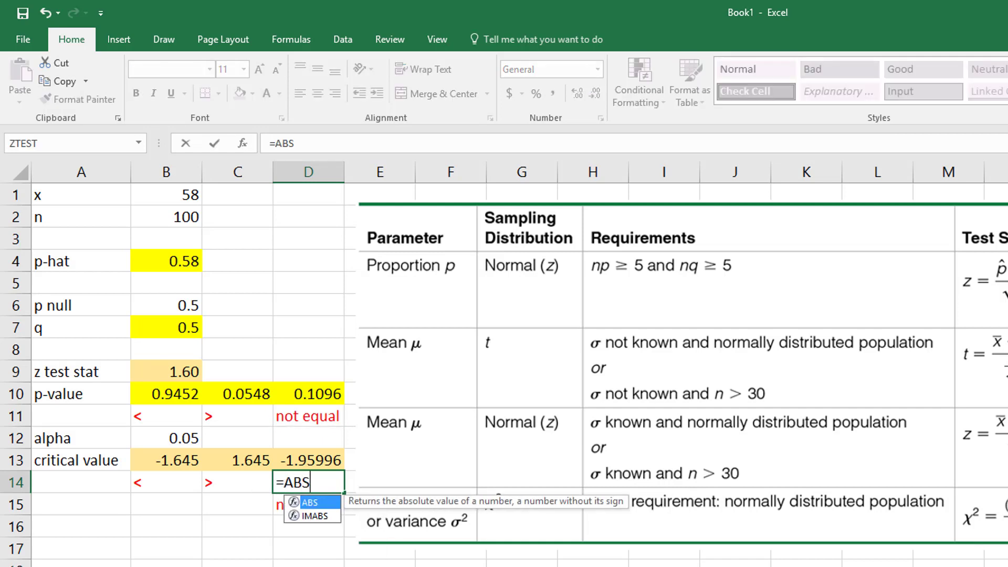
pyautogui.write('(')
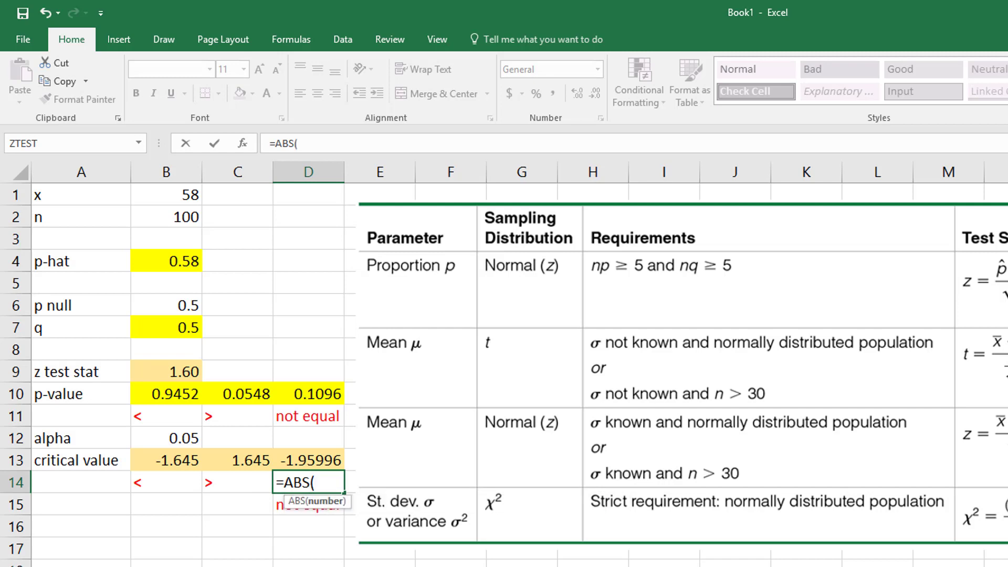
pyautogui.click(317, 460)
pyautogui.write(')')
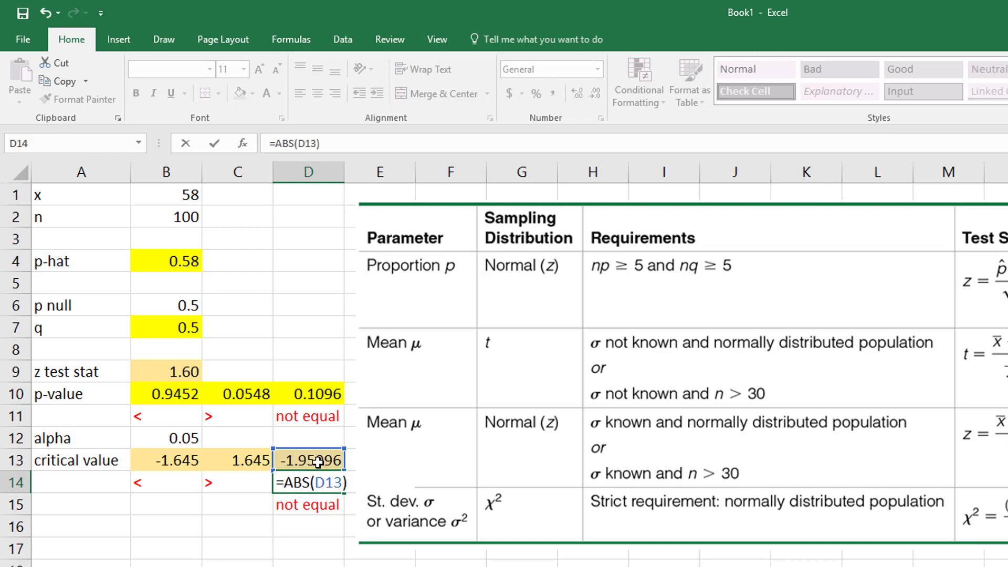
pyautogui.press('Return')
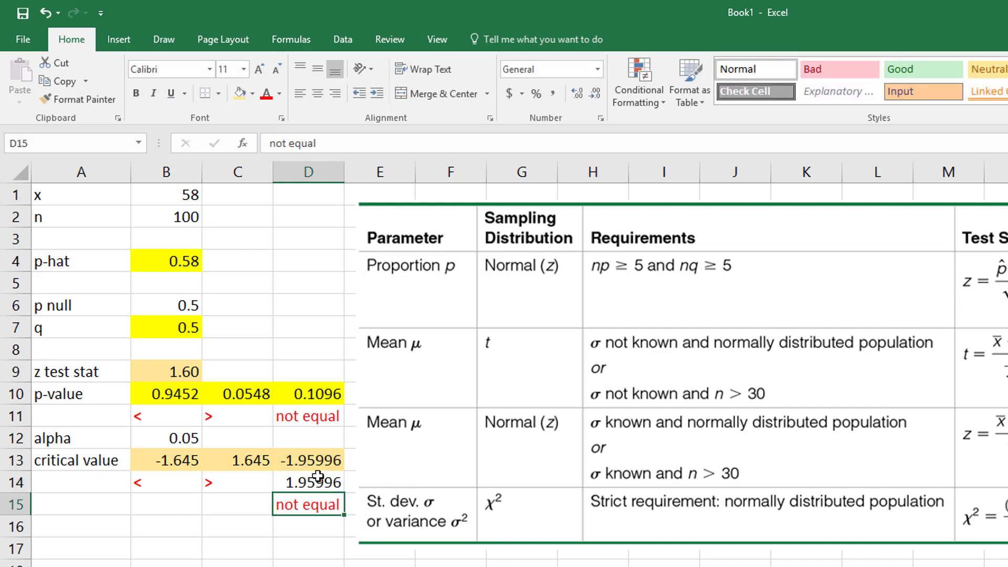
pyautogui.press('Up')
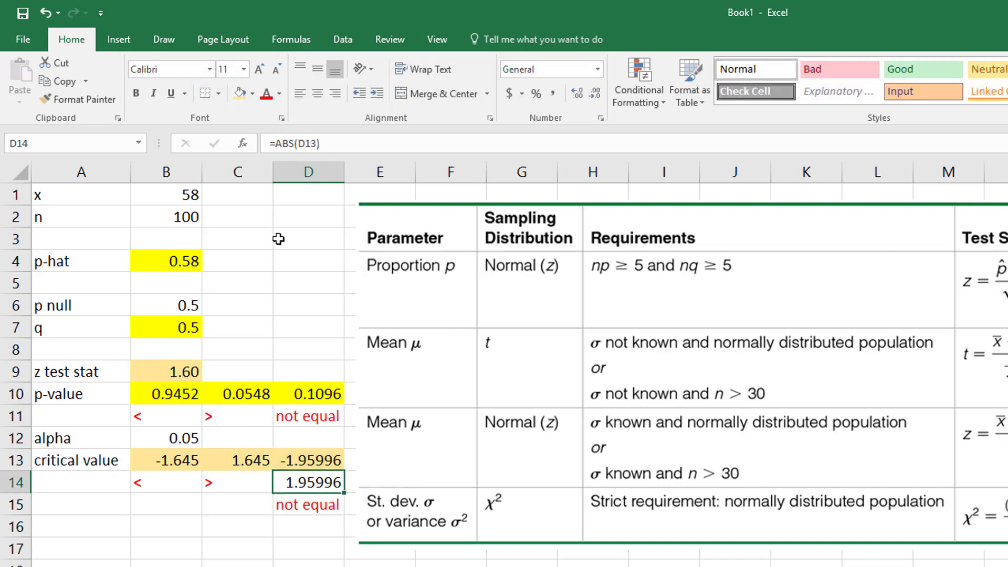
pyautogui.click(240, 93)
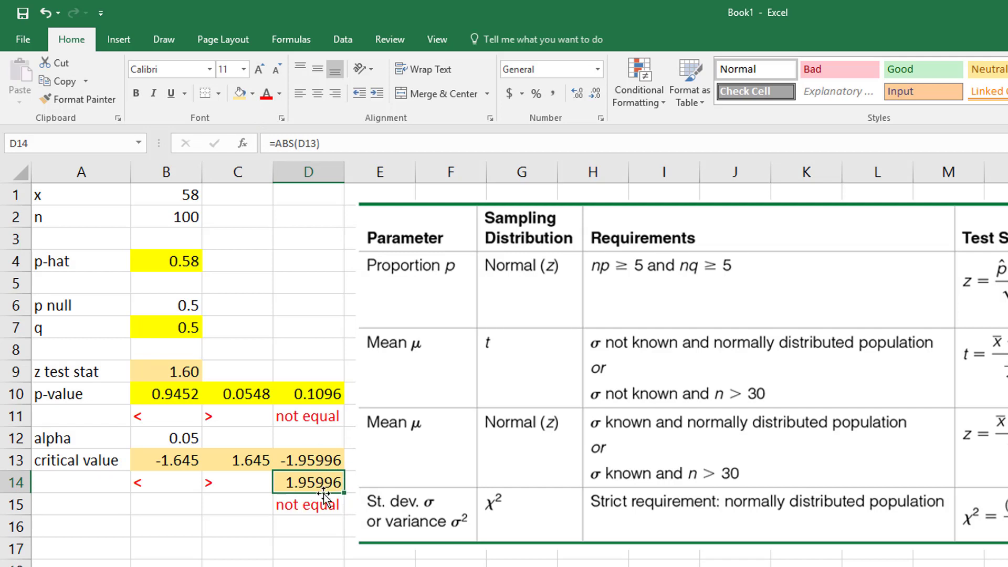
# Step: Compare the z test statistic in B9 with the right-tailed critical value in C13
pyautogui.click(149, 371)
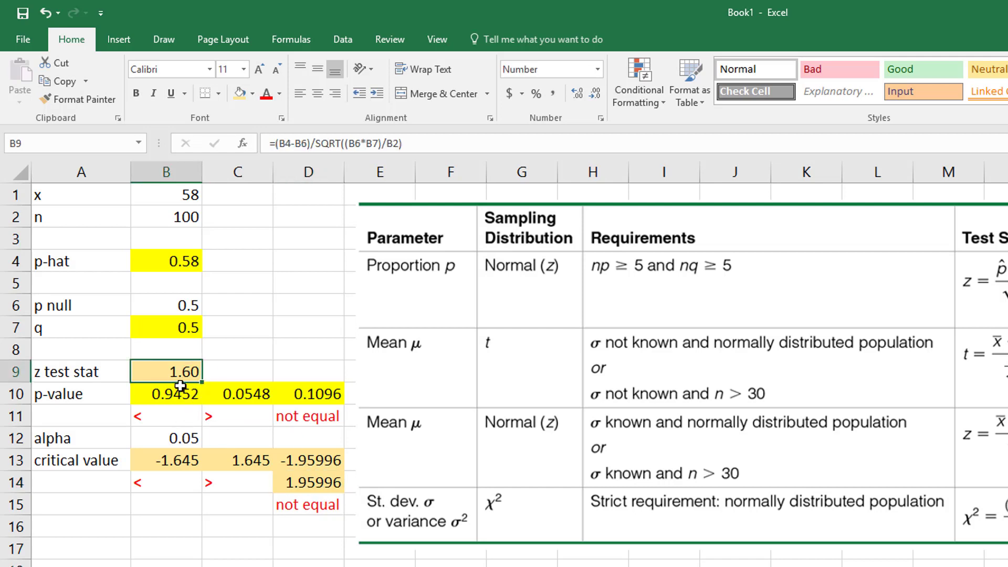
pyautogui.click(254, 459)
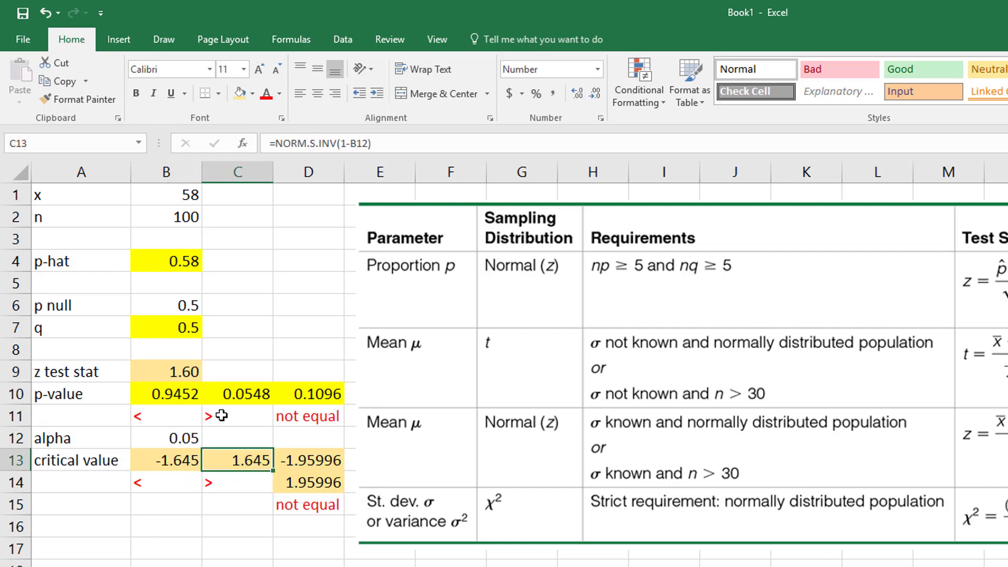
# Step: Check the z test statistic in B9 against the critical value in C13 and review the right-tailed p-value in C10
pyautogui.click(180, 372)
pyautogui.click(233, 458)
pyautogui.click(234, 388)
pyautogui.click(232, 531)
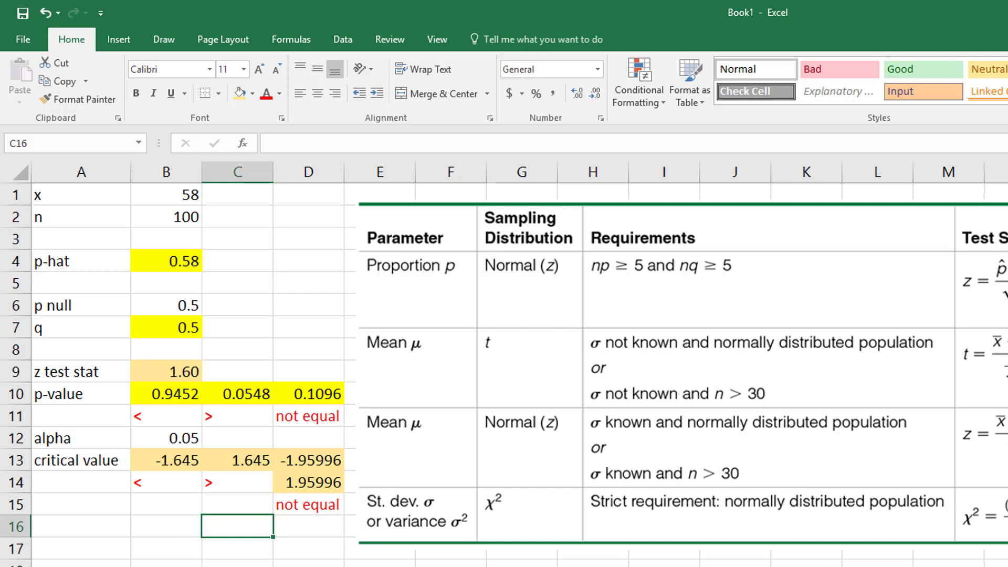
# Step: Replace the sample data with x = 380 in cell B1 and n = 400 in cell B2
pyautogui.click(155, 199)
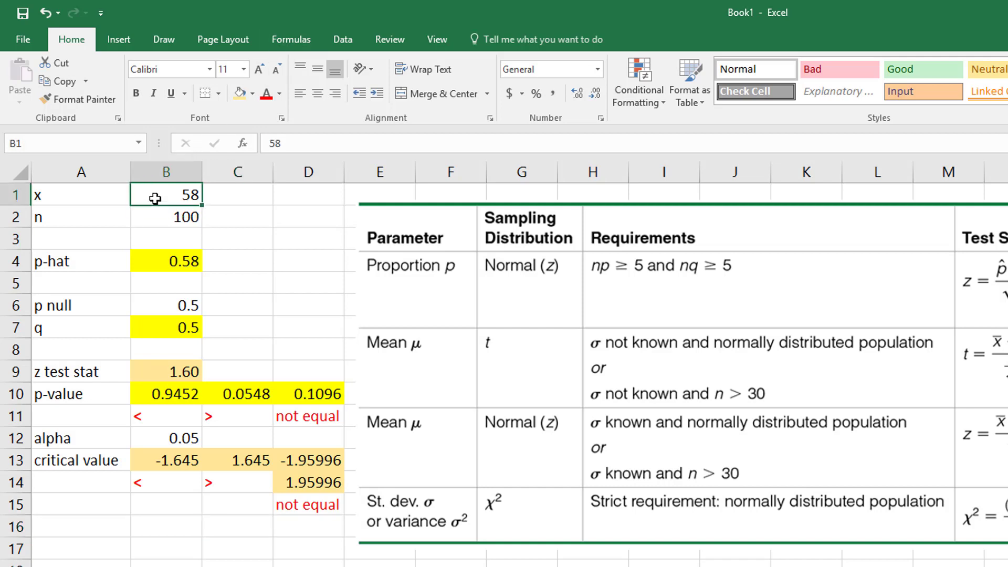
pyautogui.write('380')
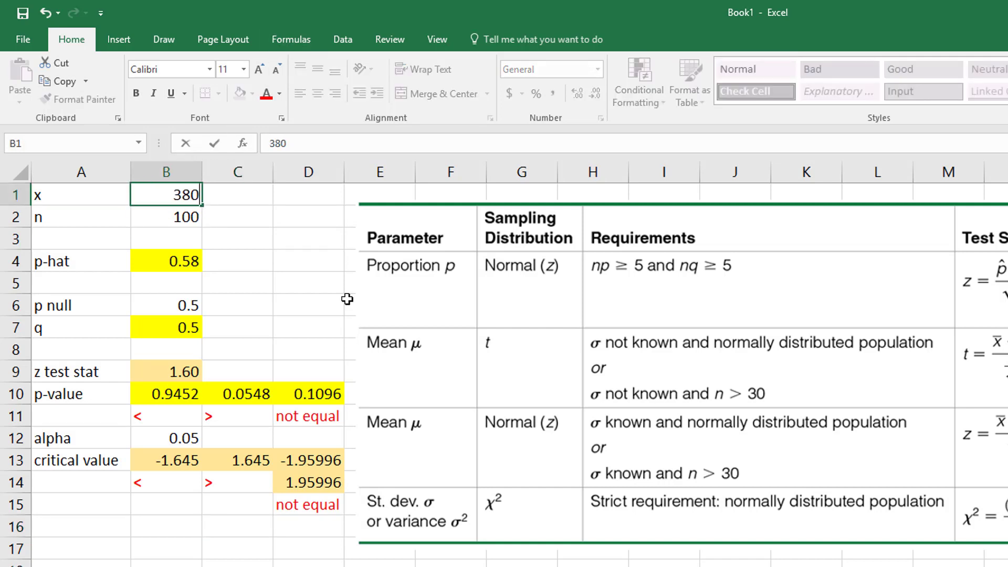
pyautogui.press('Return')
pyautogui.write('400')
pyautogui.press('Return')
# Step: Set the null proportion in cell B6 to 0.93
pyautogui.press('Return')
pyautogui.press('Return')
pyautogui.press('Return')
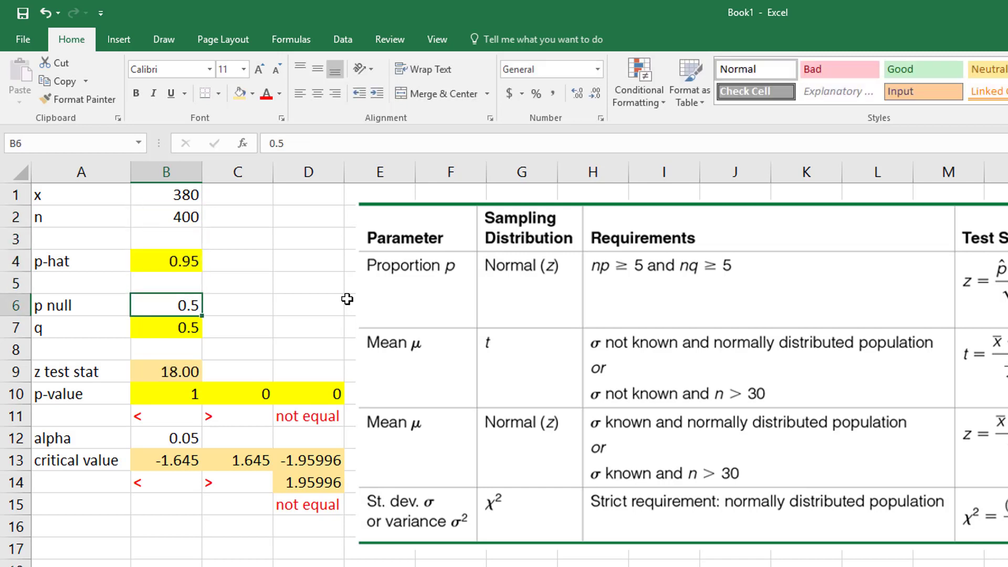
pyautogui.write('0.93')
pyautogui.press('Return')
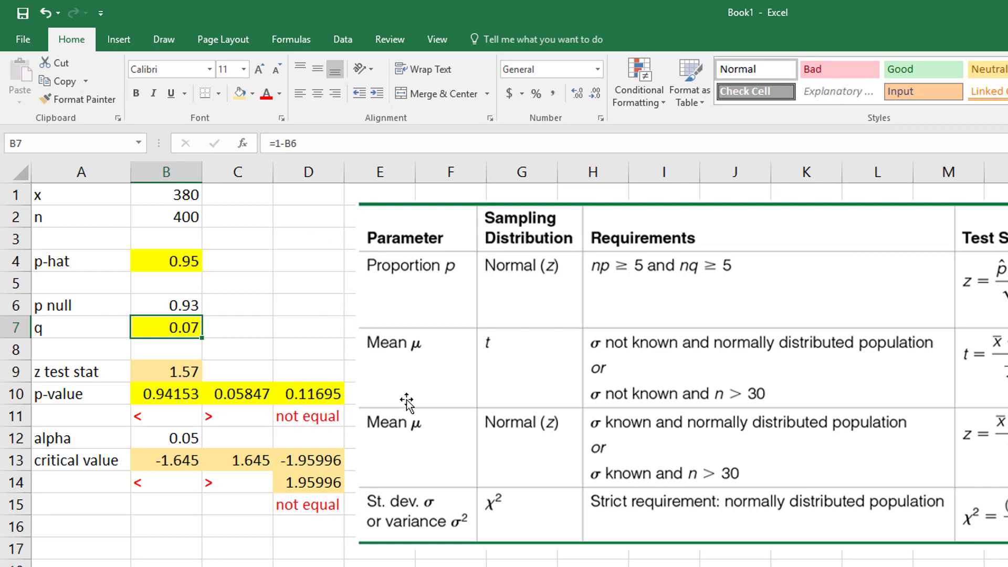
# Step: Examine the z test statistic in B9, the two-tailed p-value in D10, and the x, n and p null inputs in B1, B2 and B6
pyautogui.click(174, 373)
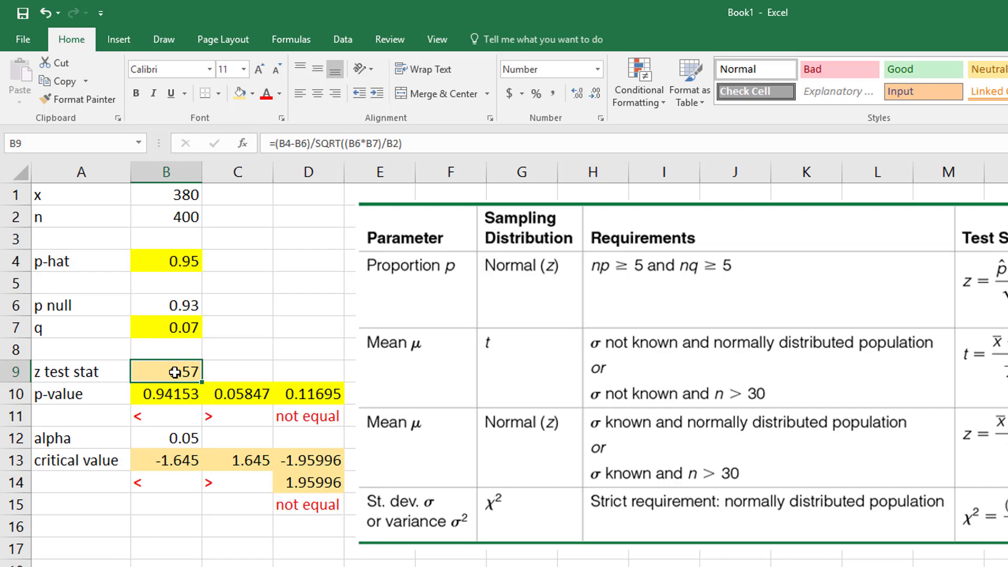
pyautogui.click(332, 397)
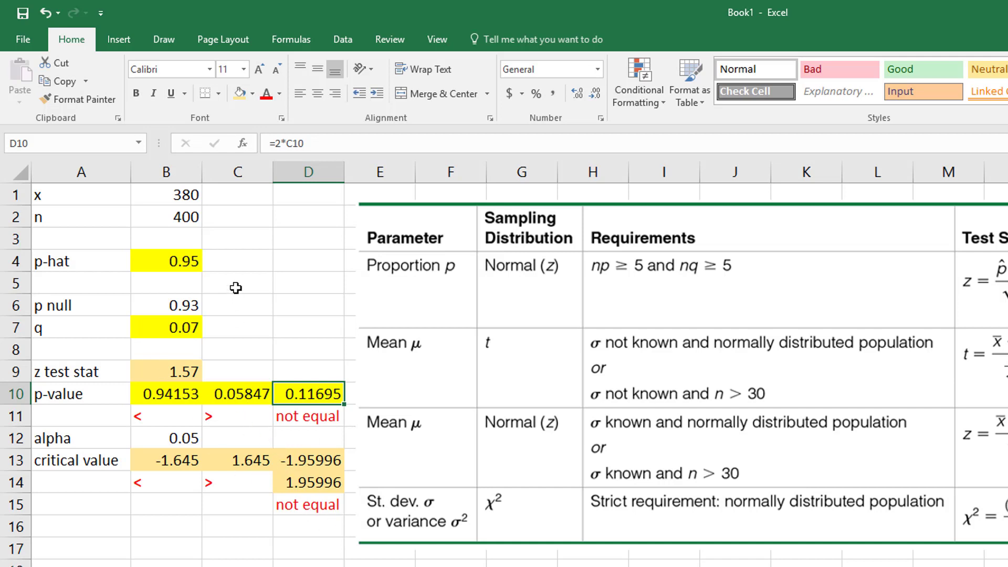
pyautogui.click(175, 306)
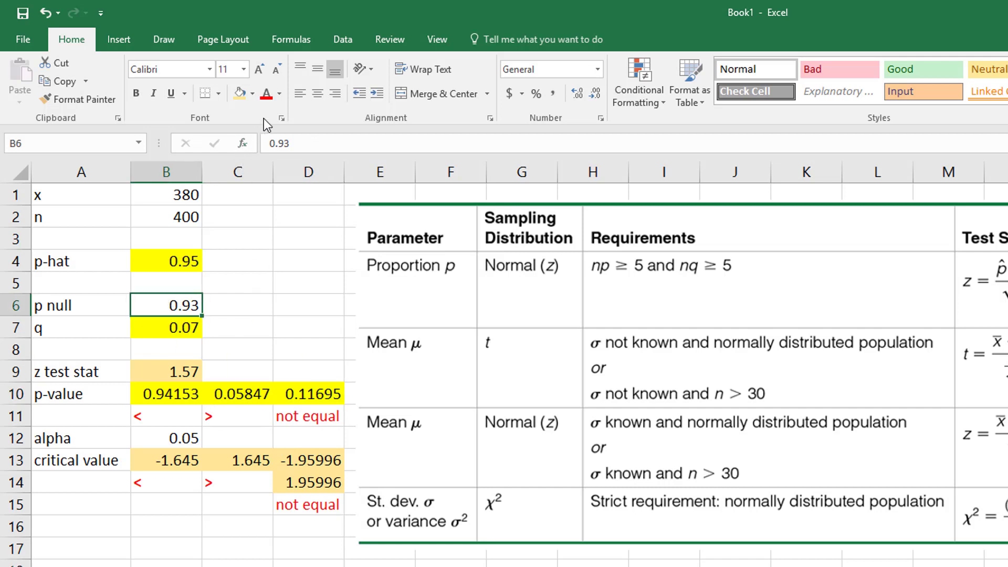
pyautogui.click(175, 201)
pyautogui.click(175, 218)
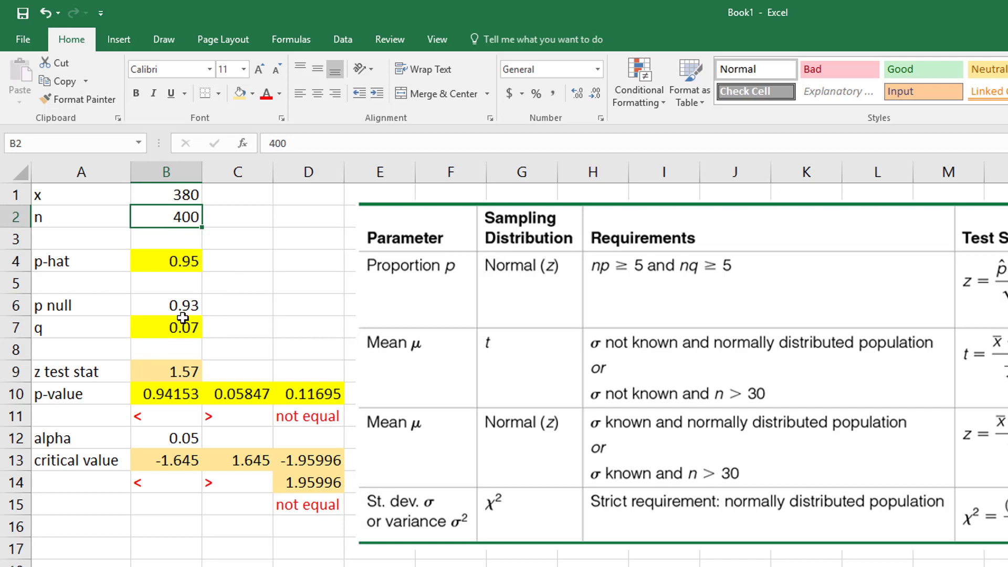
pyautogui.click(204, 306)
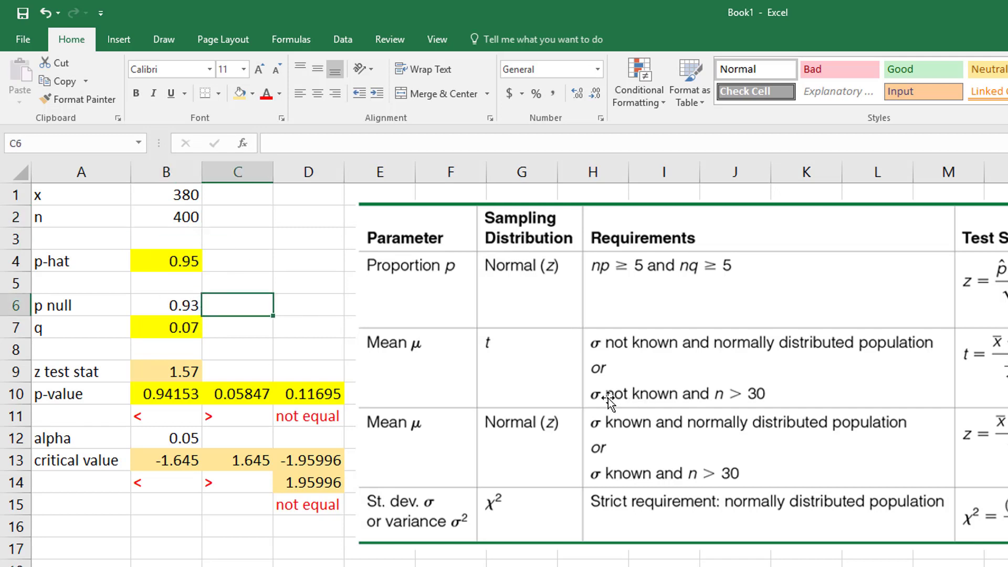
pyautogui.click(158, 202)
pyautogui.click(136, 220)
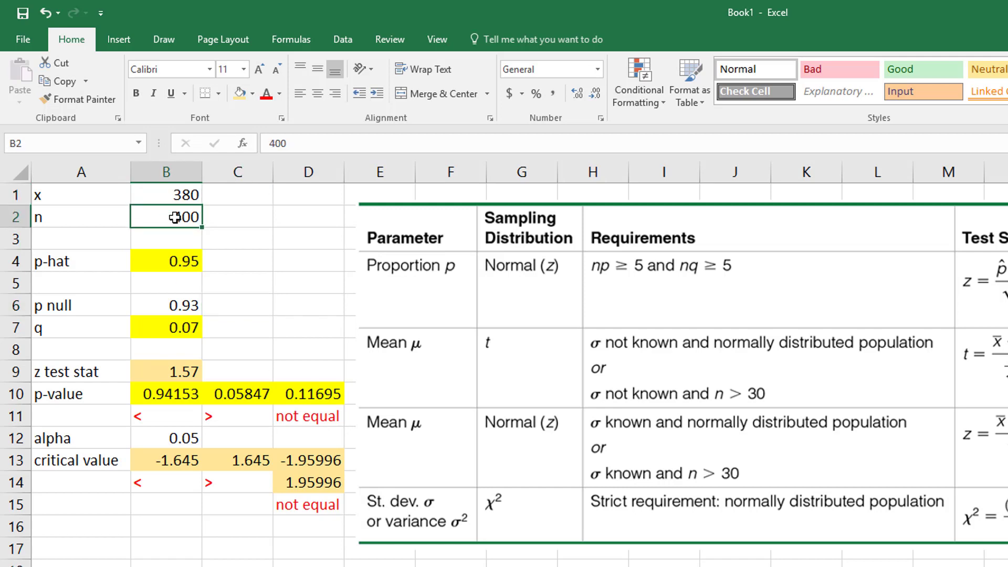
pyautogui.click(183, 310)
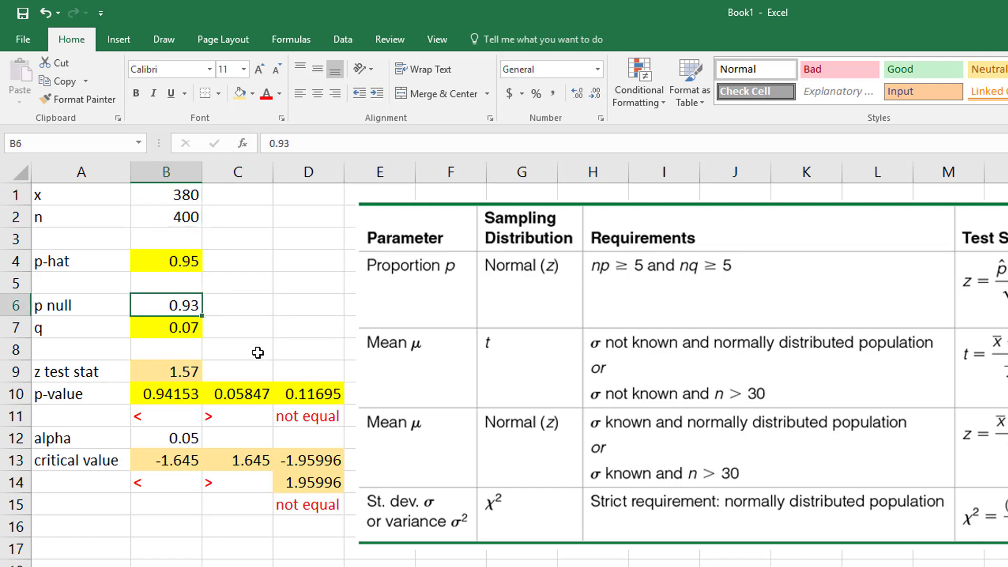